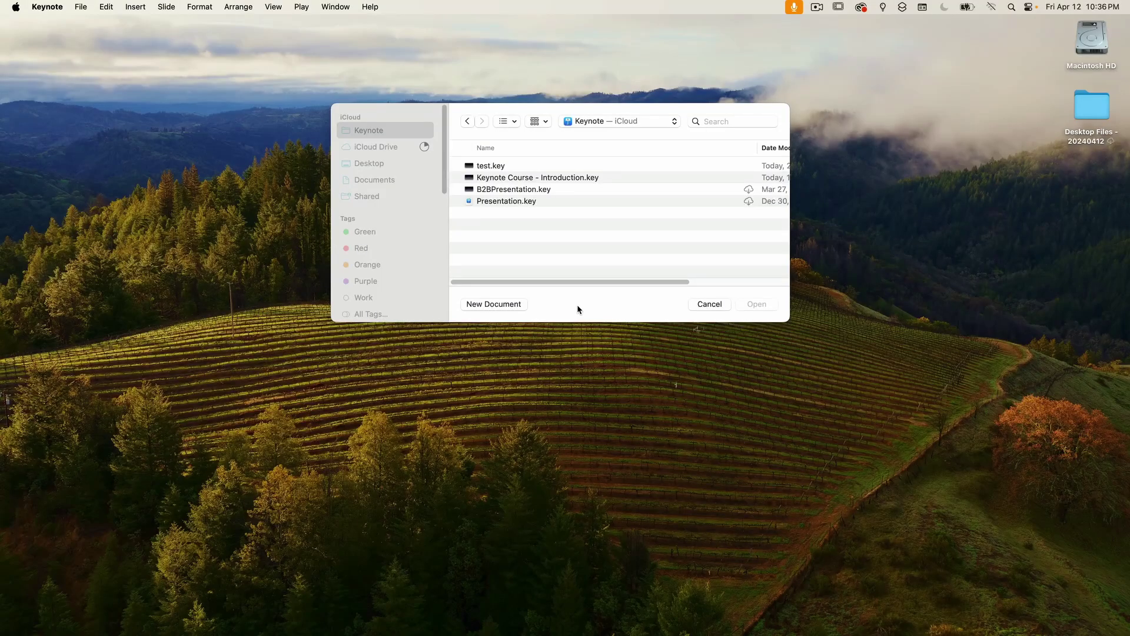
Step: Start a new presentation and scroll the theme chooser down to the Minimal themes
left_click(503, 305)
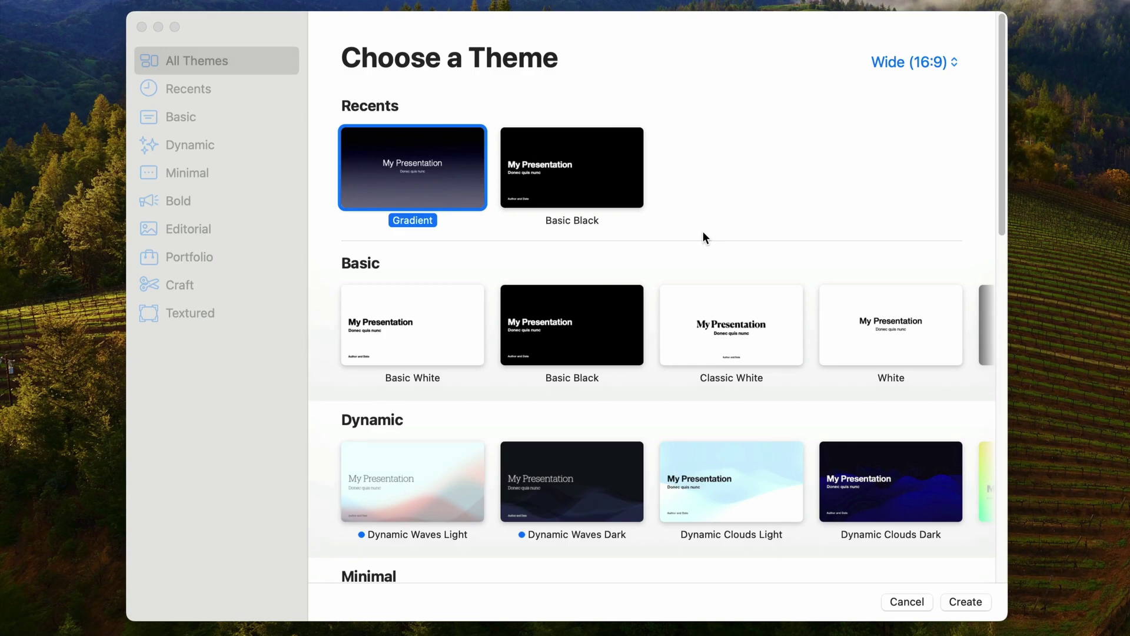
scroll(705, 237, "down", 10)
scroll(705, 242, "down", 1)
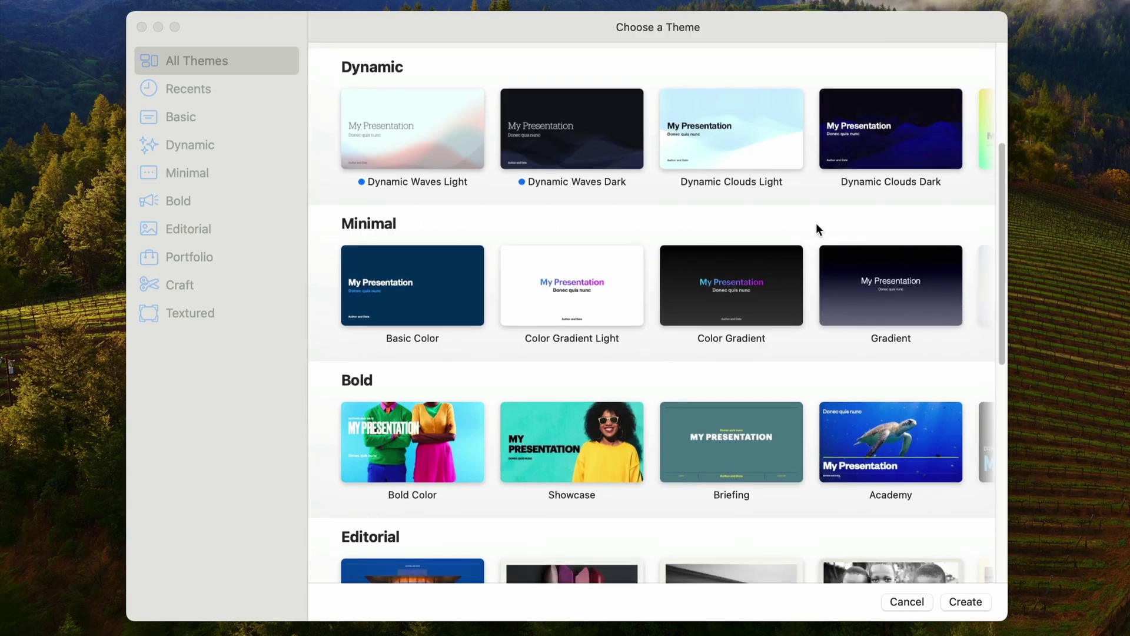
Step: Create a Gradient-theme presentation and add three new slides after slide 1
double_click(892, 299)
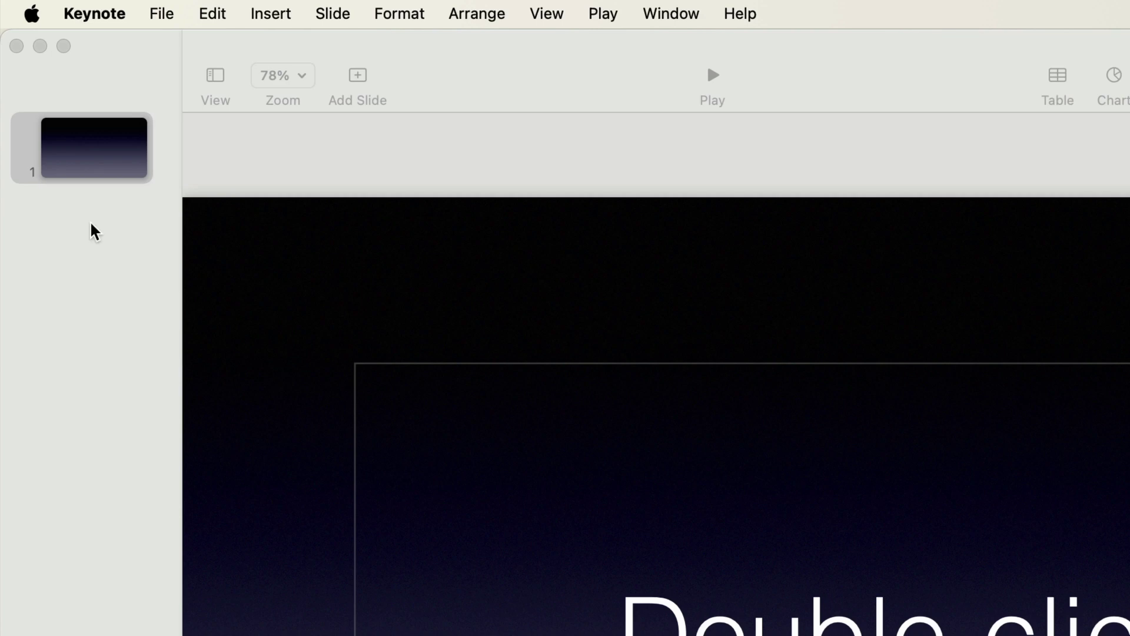
right_click(107, 170)
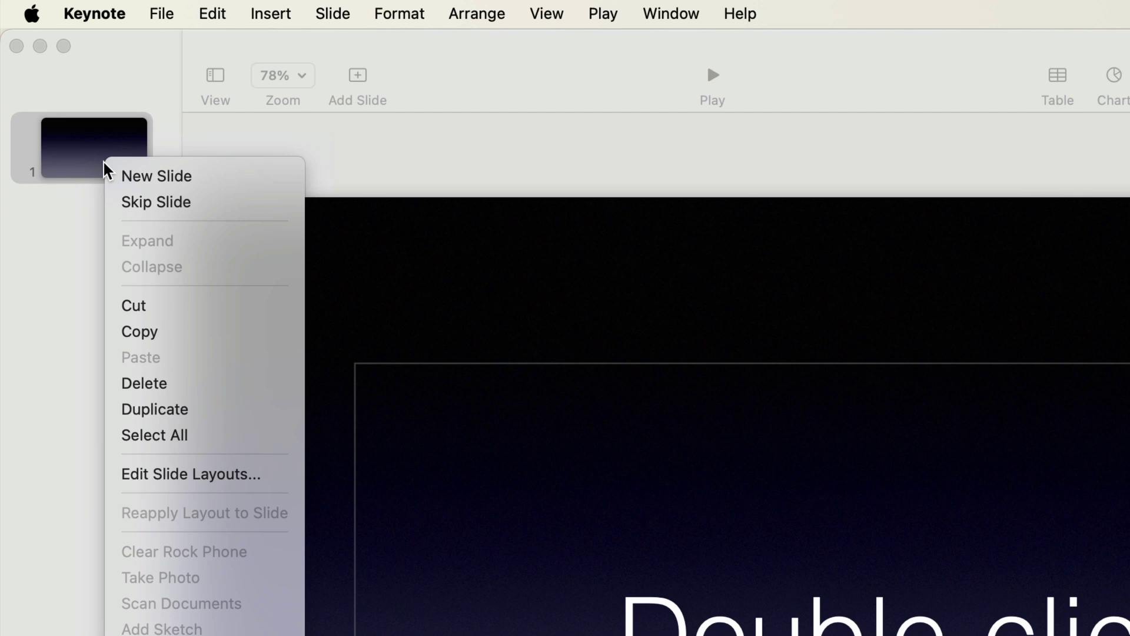
left_click(149, 180)
right_click(96, 167)
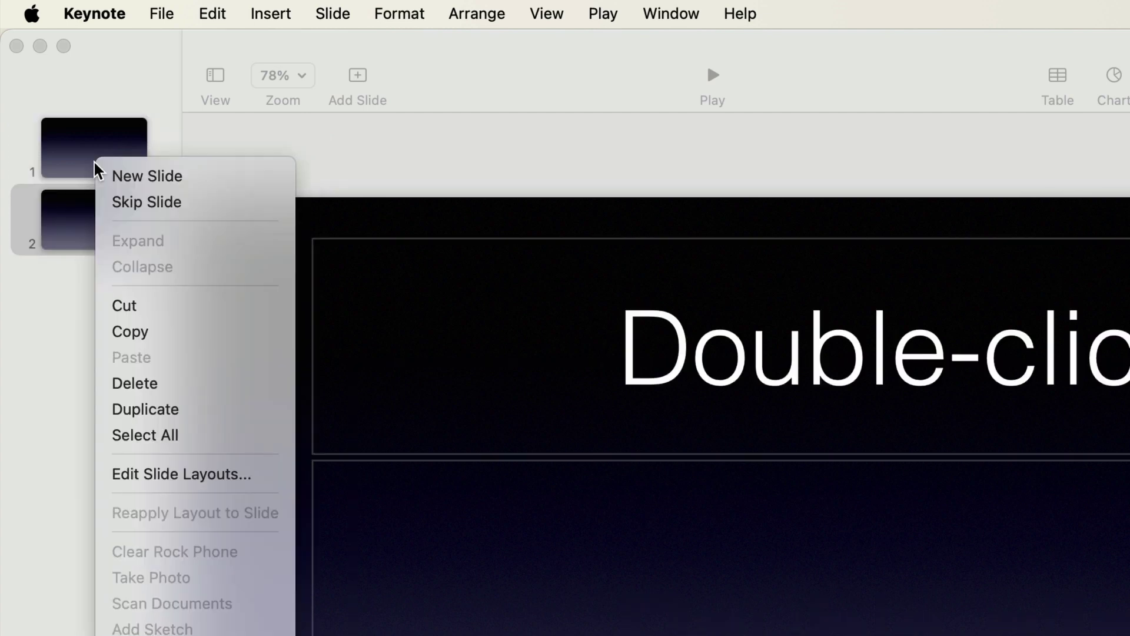
left_click(116, 180)
right_click(92, 163)
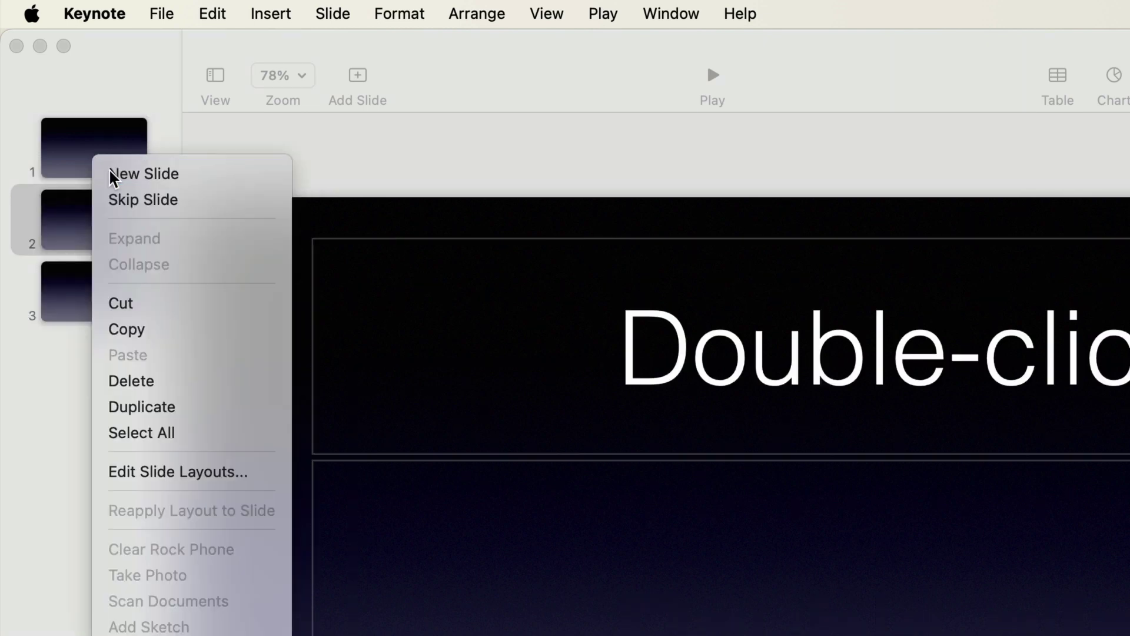
left_click(110, 171)
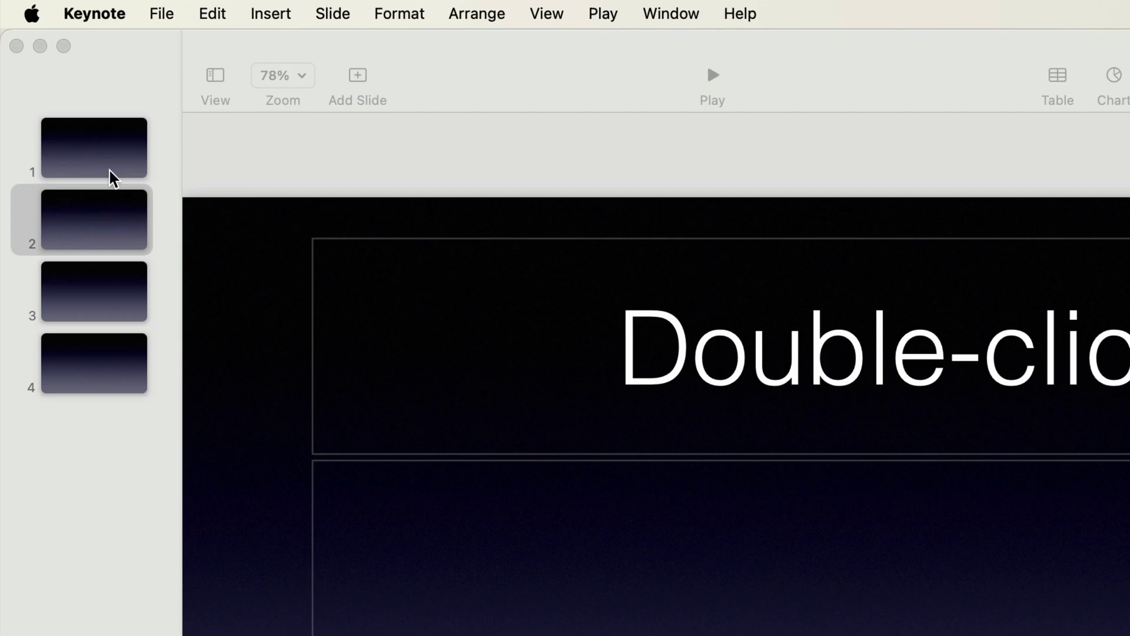
Step: Step through all four slides and settle on slide 3
left_click(113, 164)
left_click(113, 247)
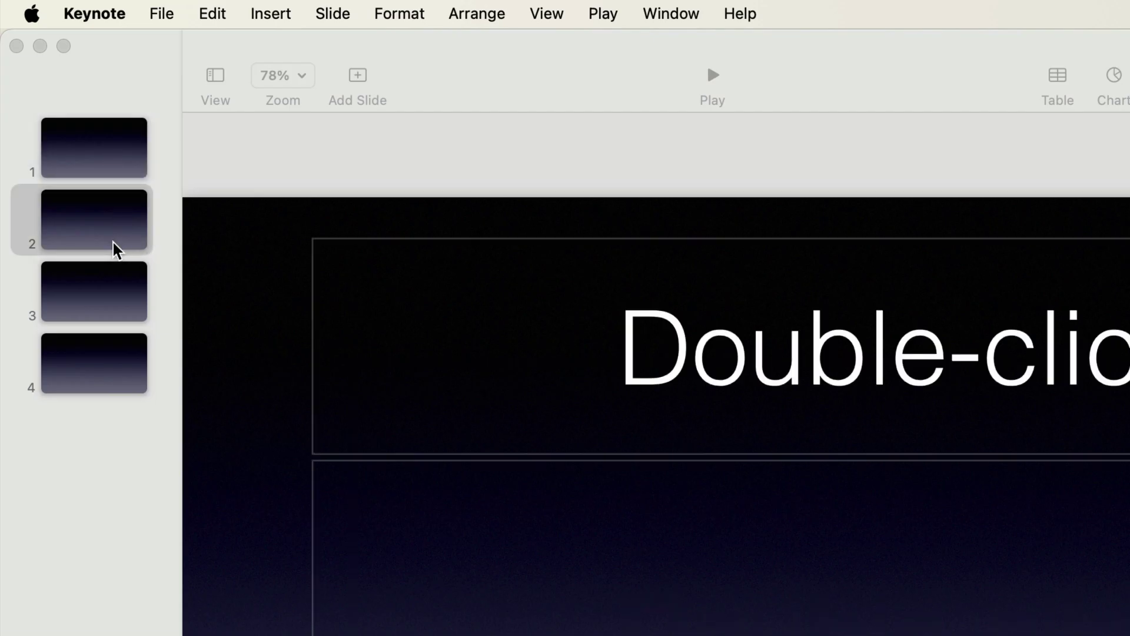
left_click(106, 306)
left_click(112, 359)
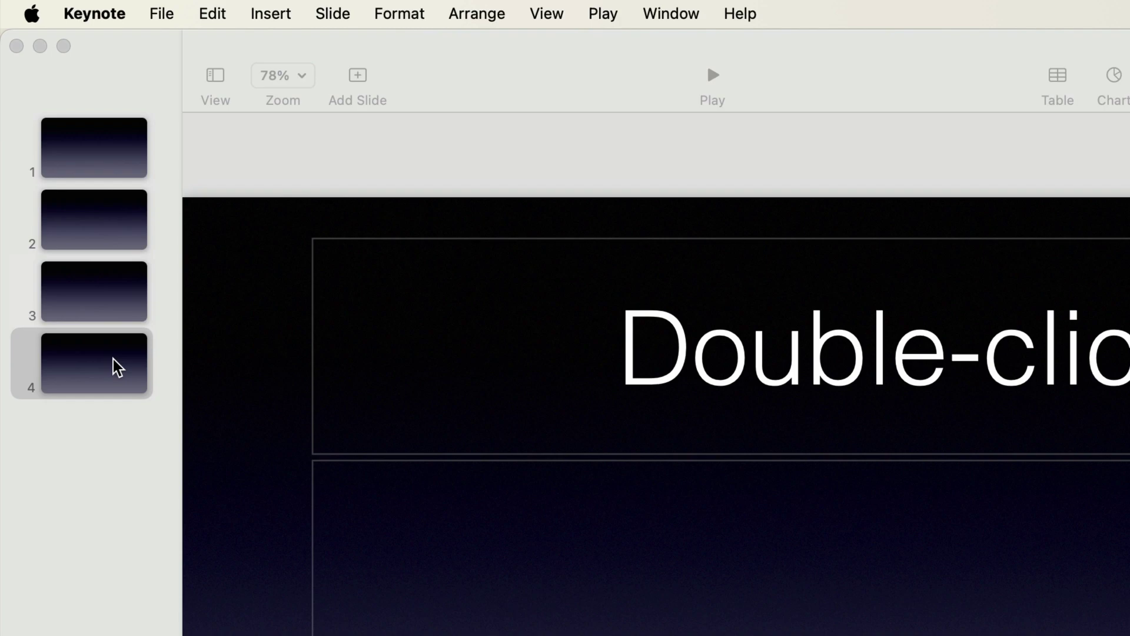
key("Up")
key("Up")
key("Down")
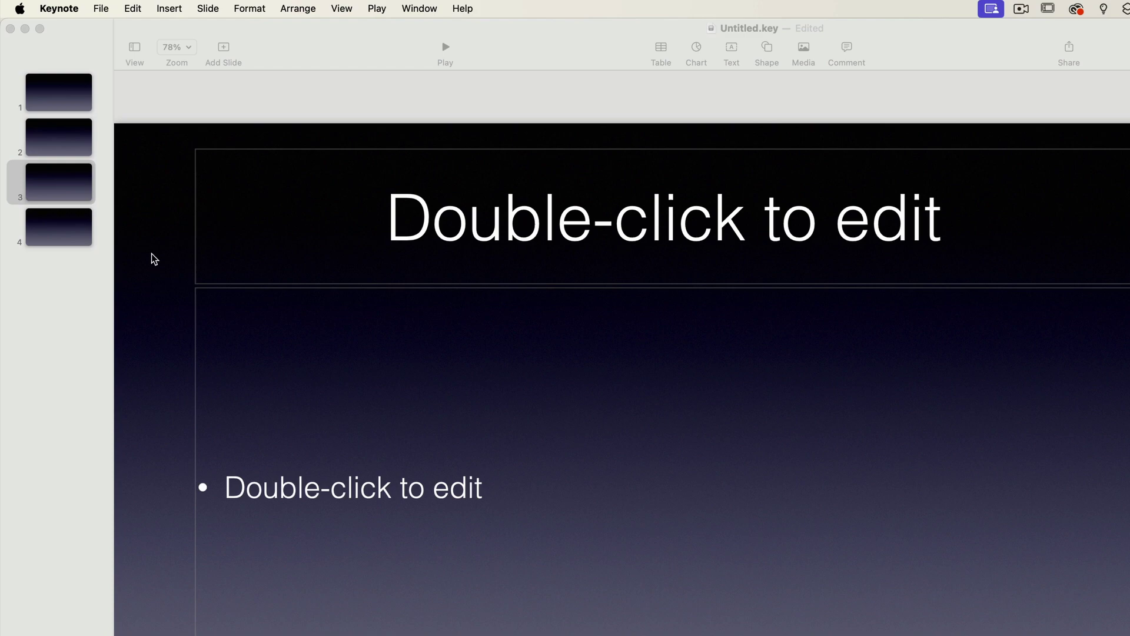
Step: Title slide 3 'APPLE-A-DAY' with the bullets Introduction, Interface and Toolbar
double_click(560, 228)
type("APP")
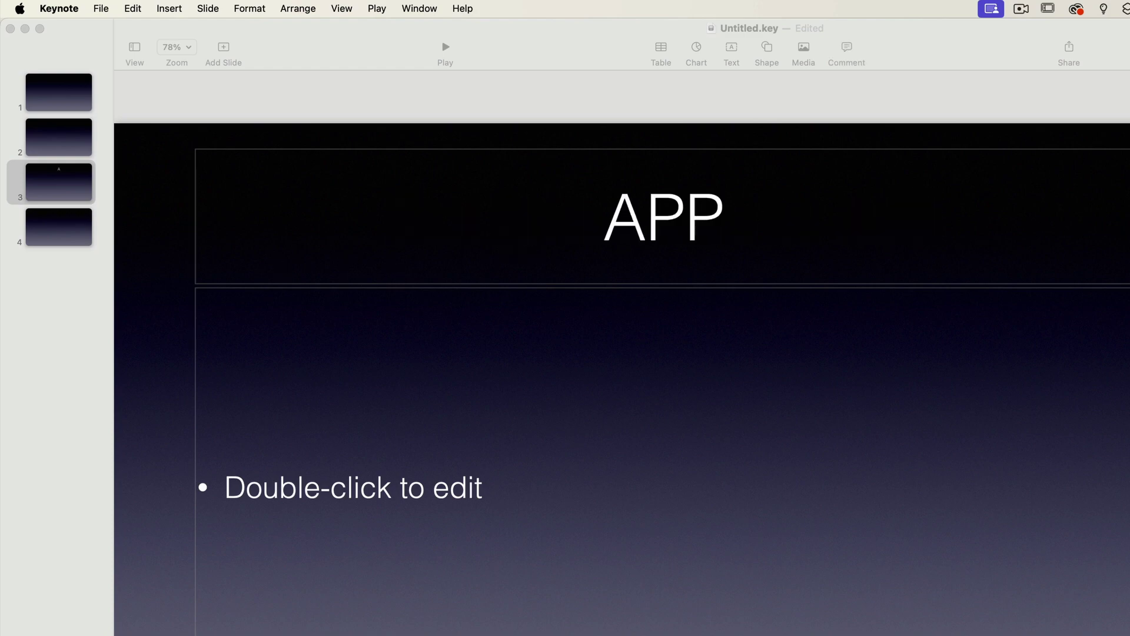
type("LE-A-DAY")
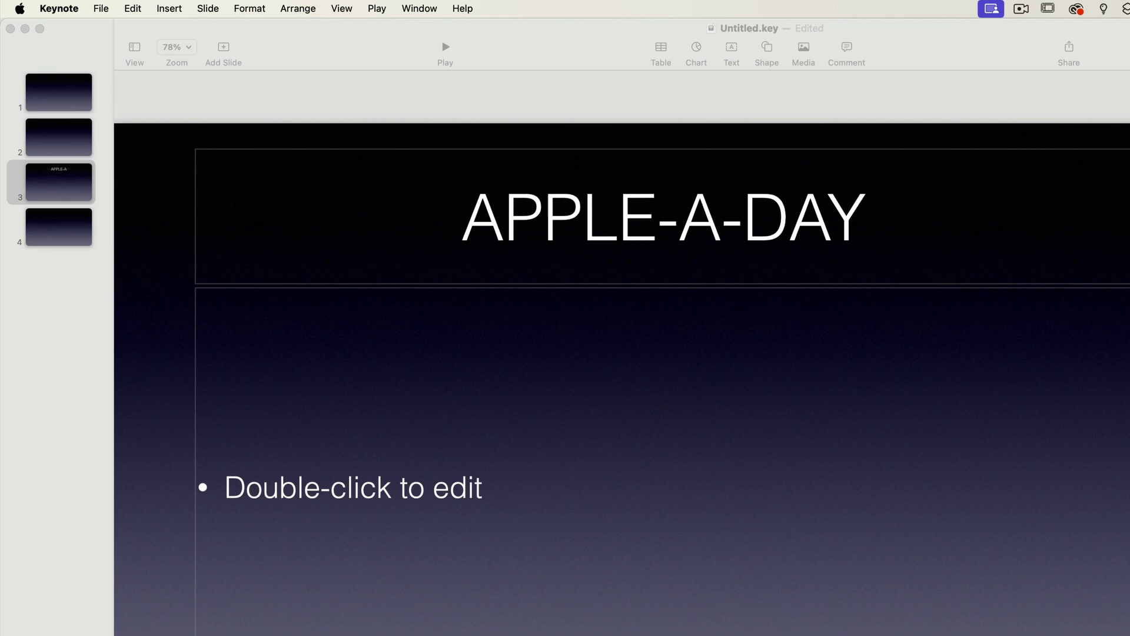
double_click(351, 499)
type("Introd")
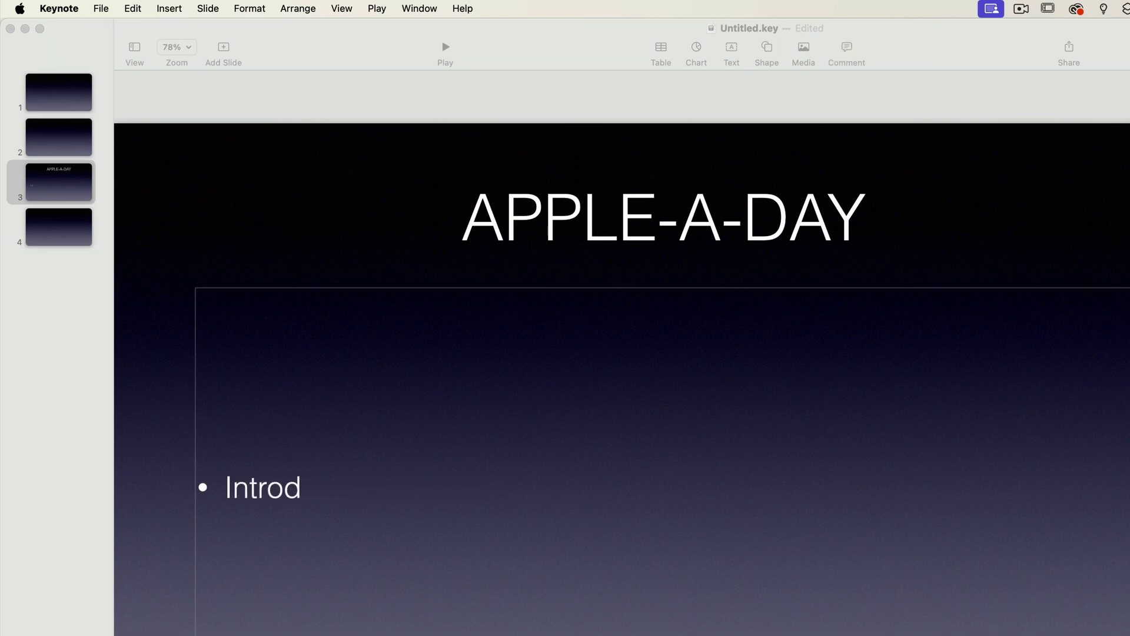
type("uction")
key("Return")
type("Interface")
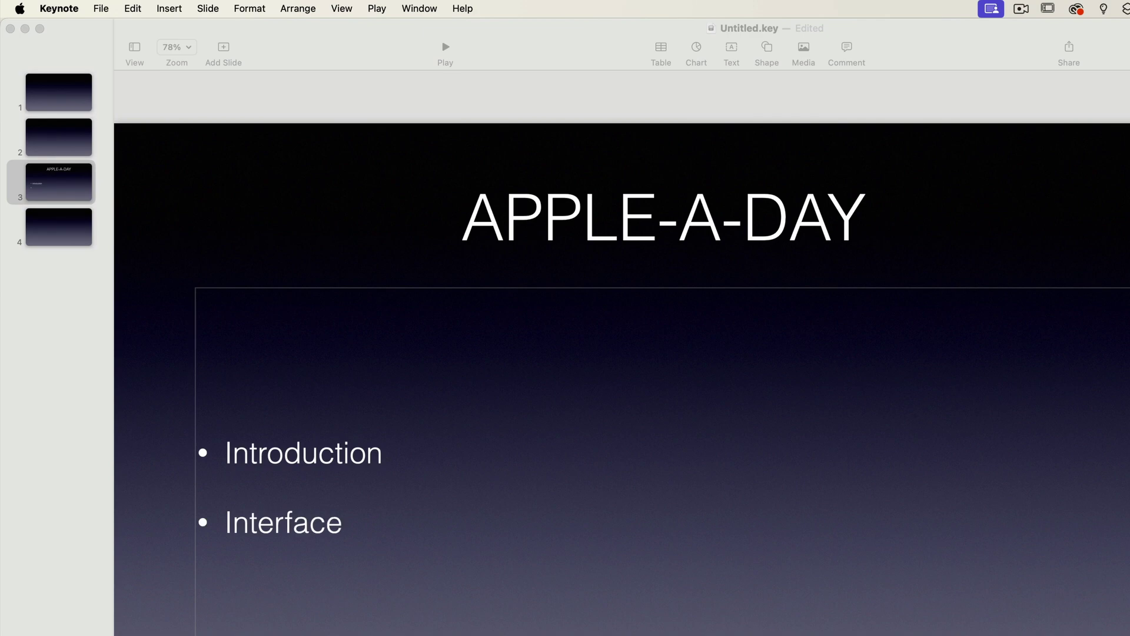
key("Return")
type("Toolbar")
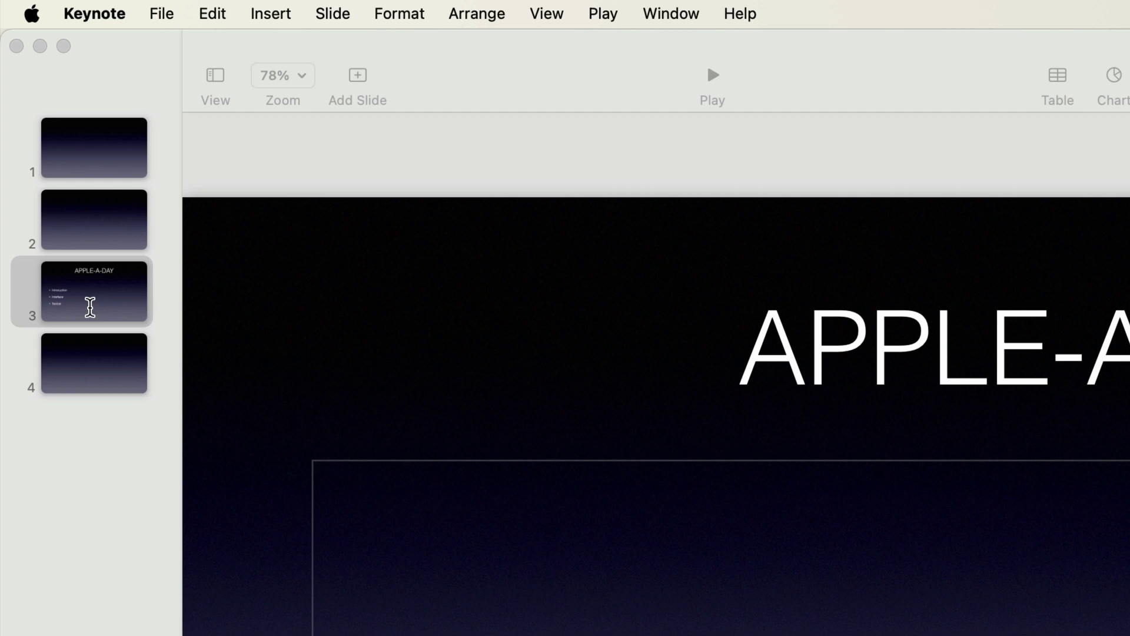
left_click(101, 305)
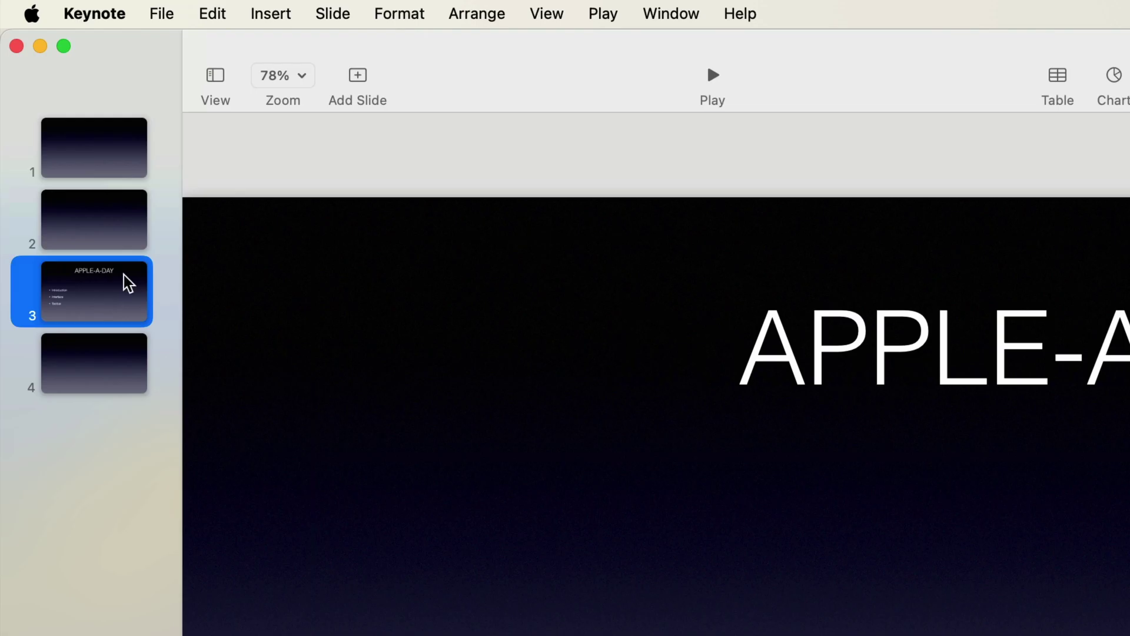
left_click(219, 75)
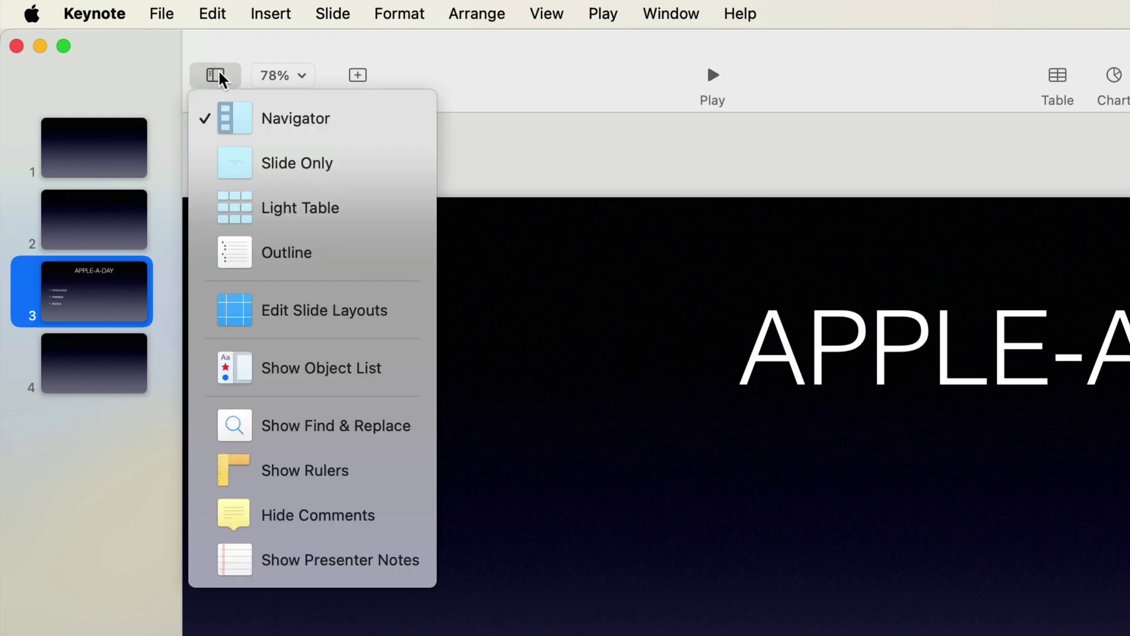
Step: Switch to Slide Only, then Light Table view, and move the APPLE-A-DAY slide first
left_click(226, 165)
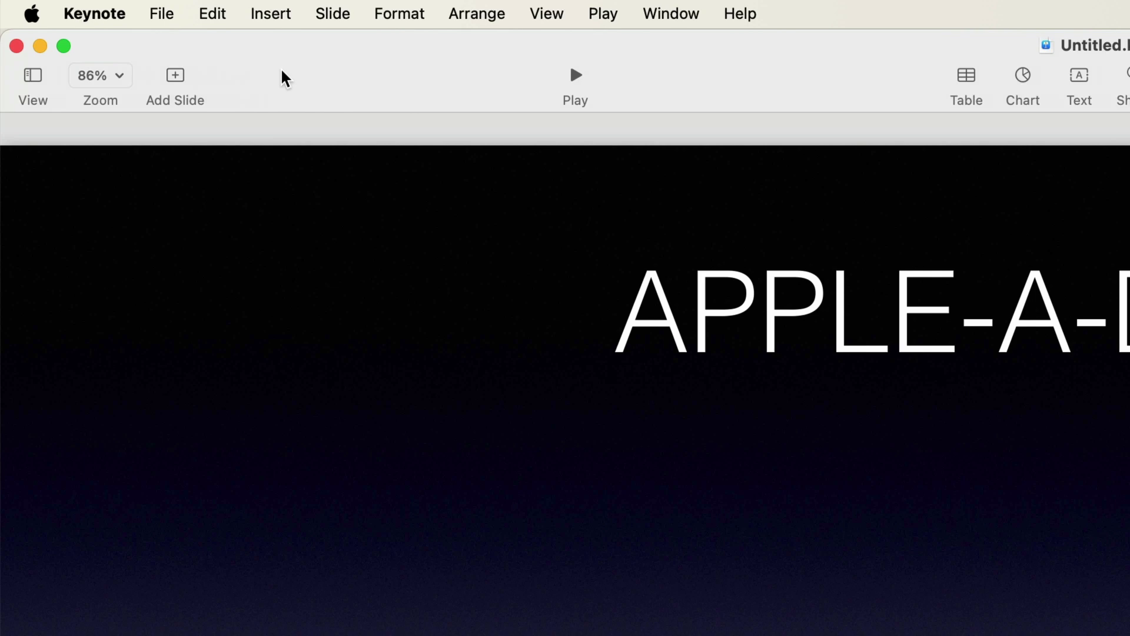
left_click(32, 78)
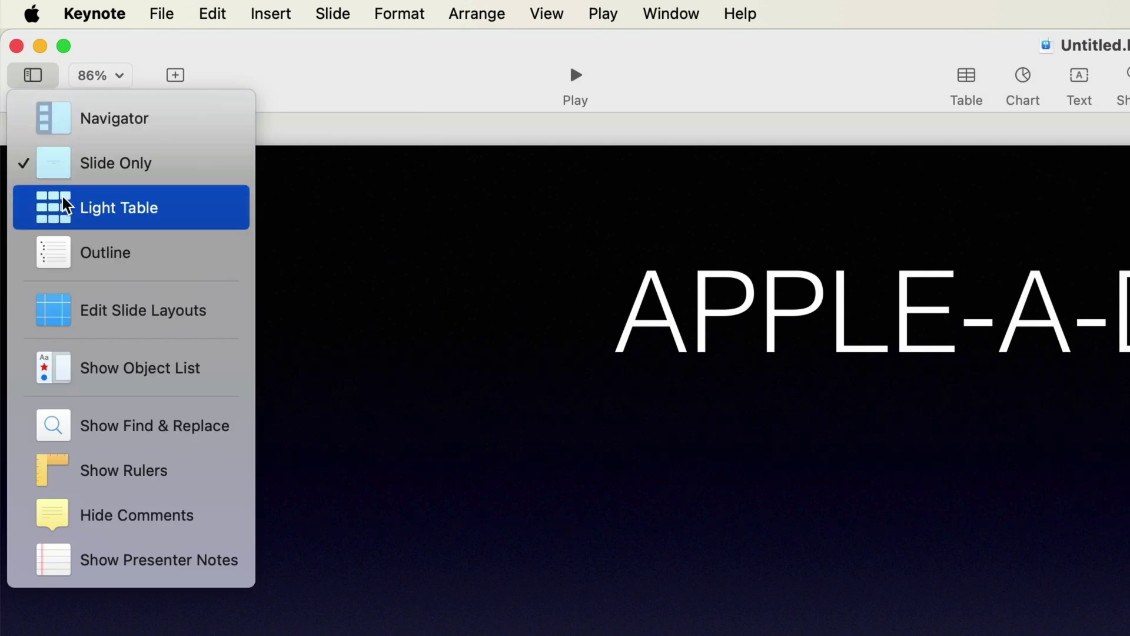
left_click(75, 209)
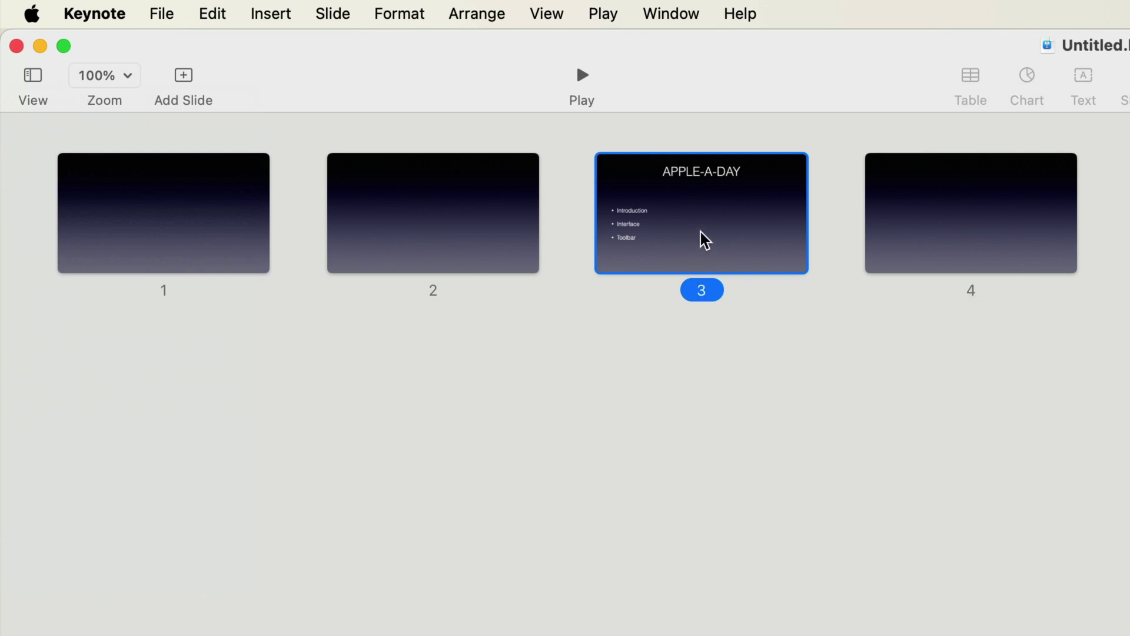
left_click_drag(686, 239, 171, 255)
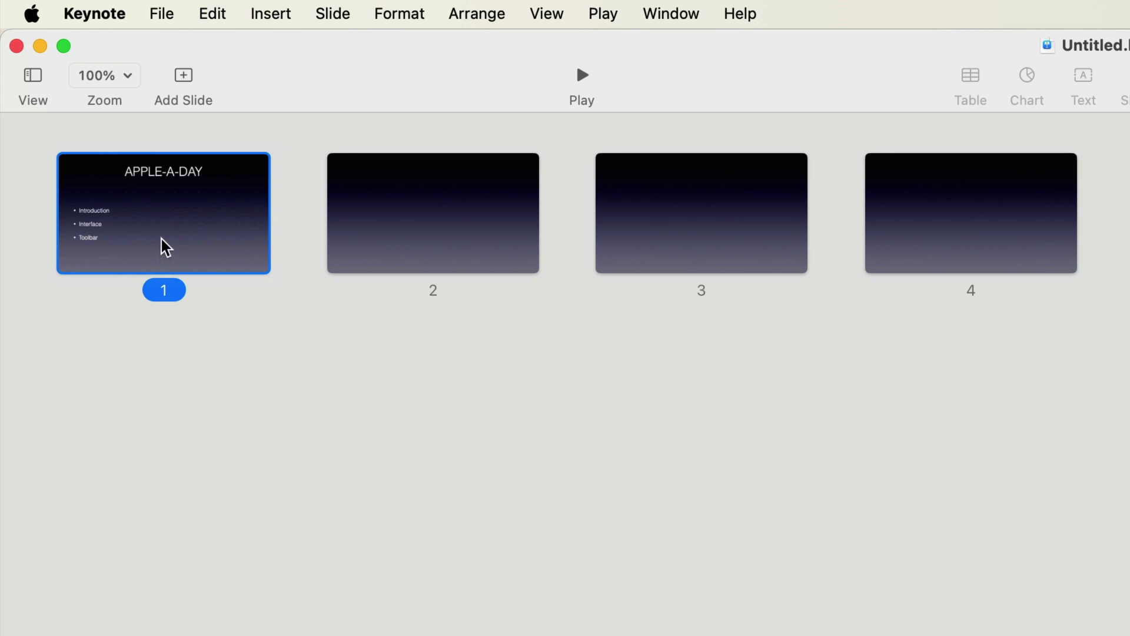
Step: In Outline view, change the third bullet from 'Toolbar' to 'Window Toolbar'
left_click(33, 77)
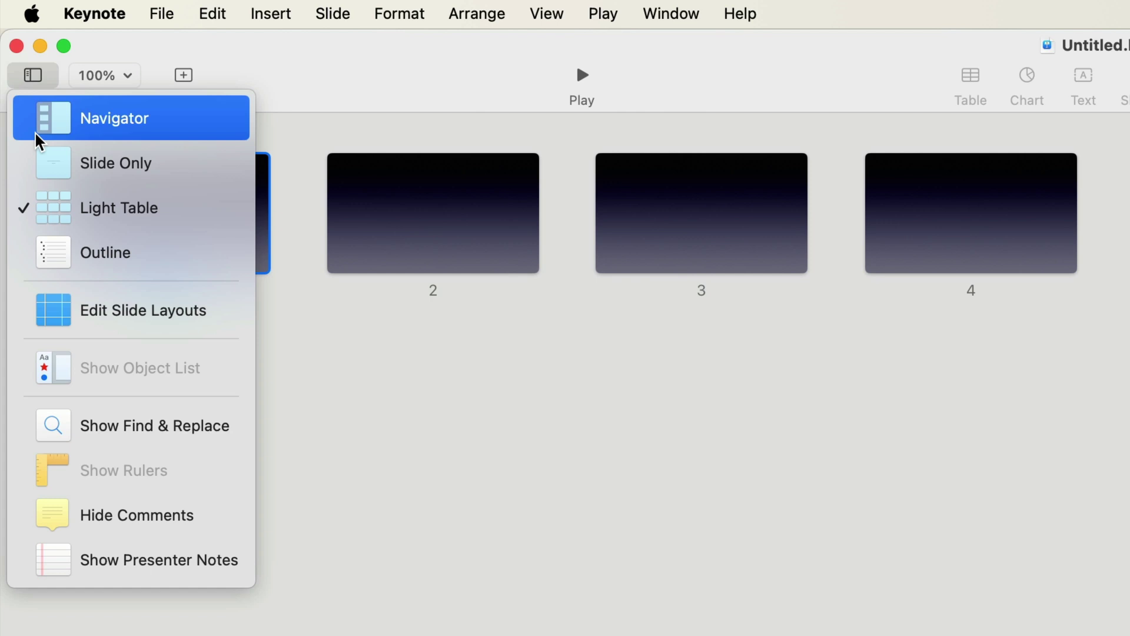
left_click(63, 254)
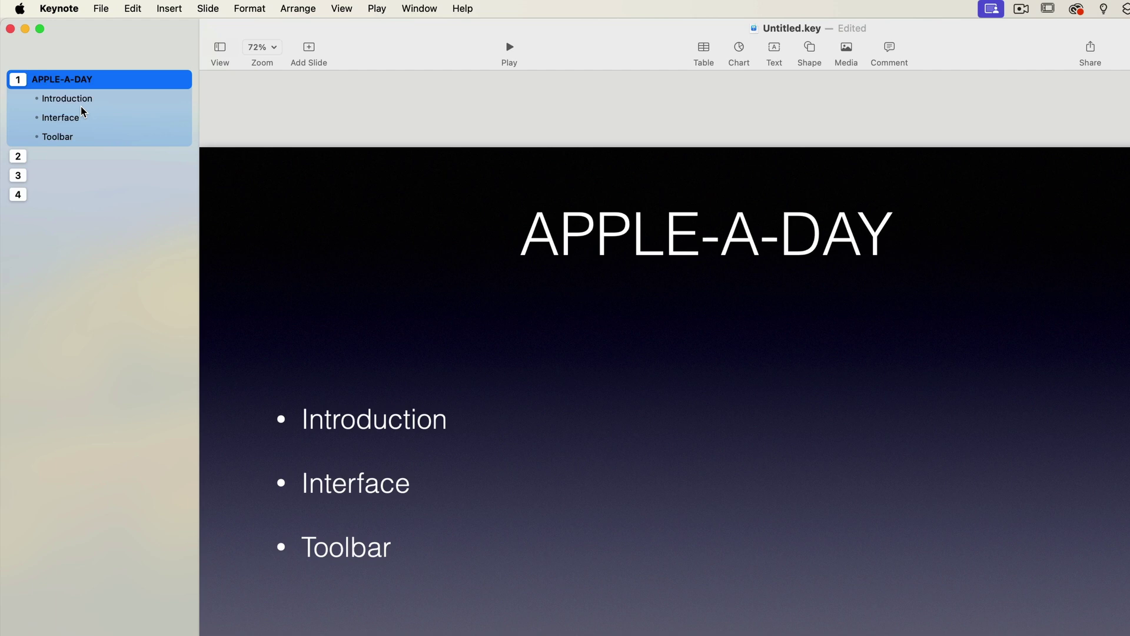
left_click(58, 140)
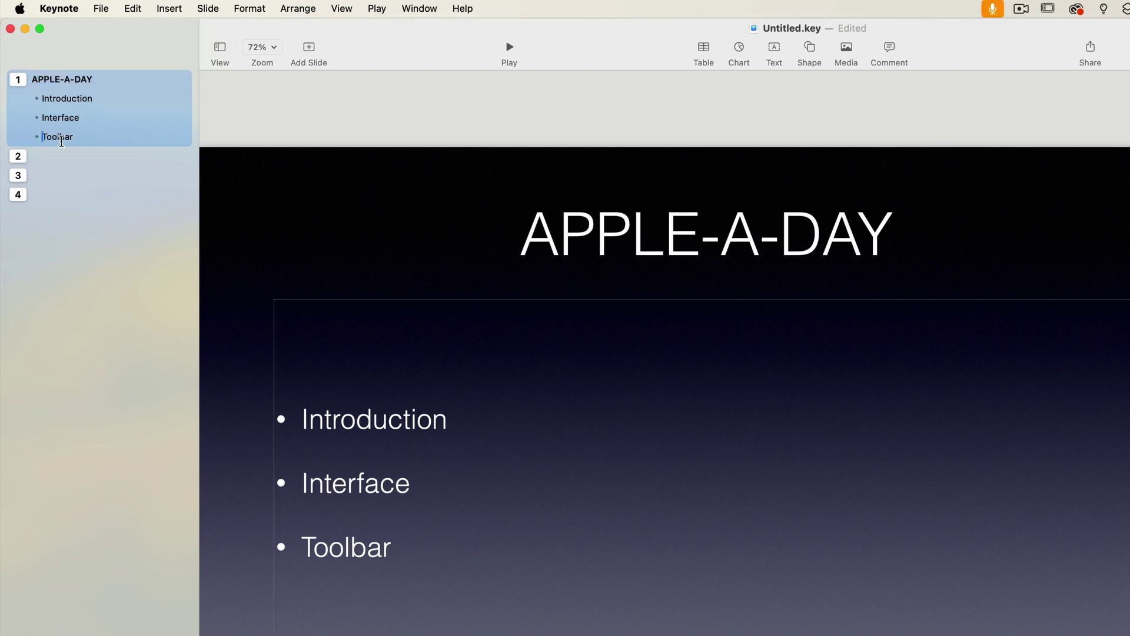
type("Window")
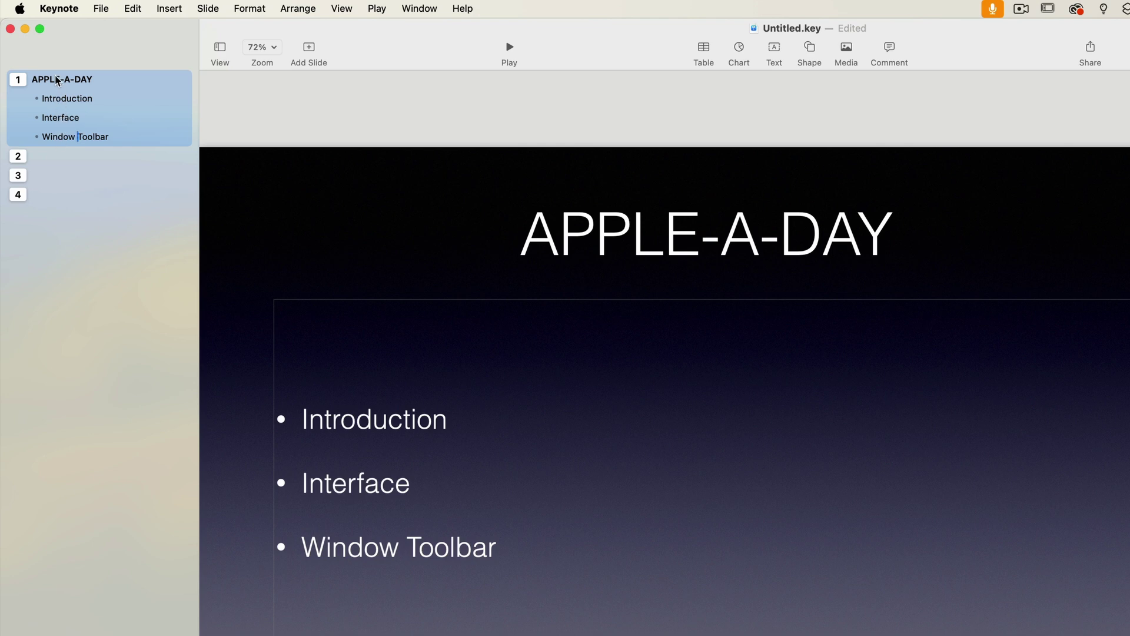
key("Escape")
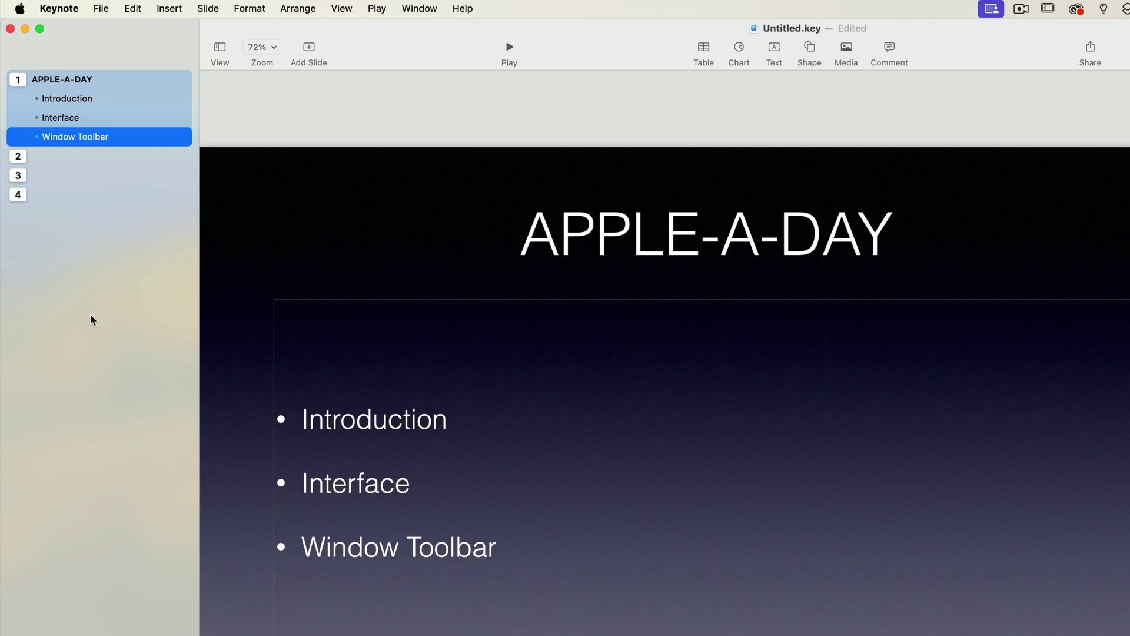
left_click(219, 48)
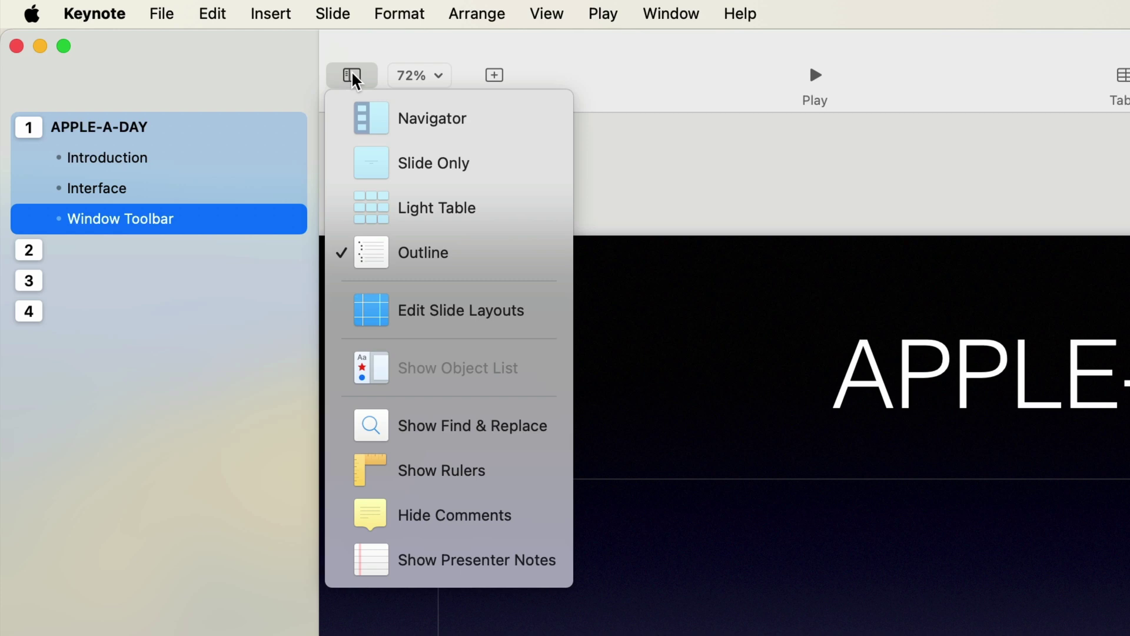
left_click(368, 118)
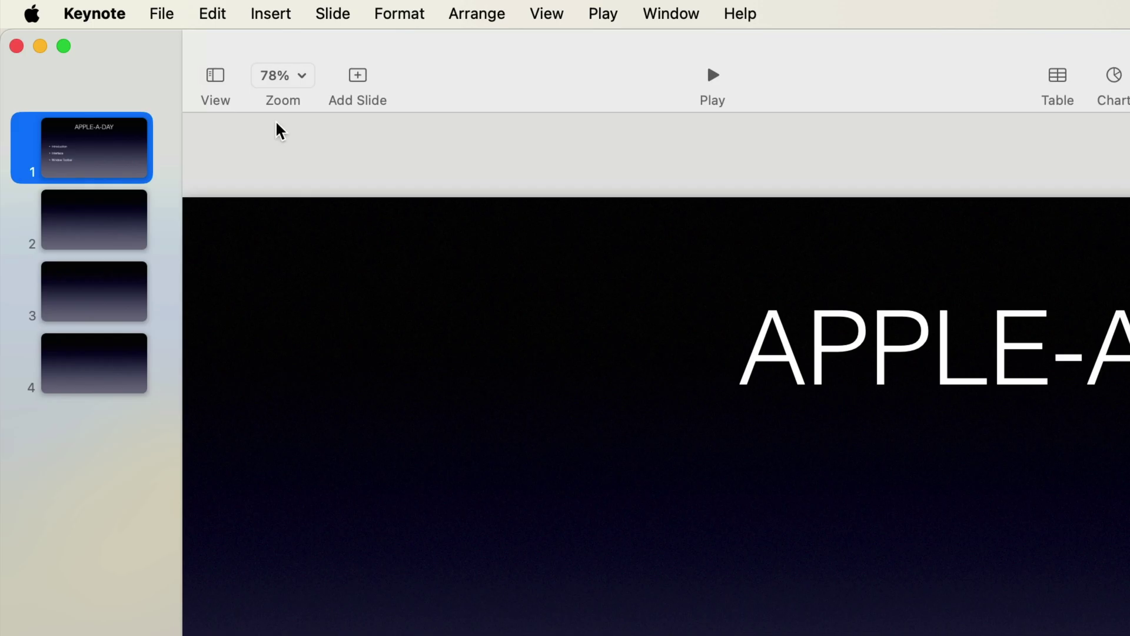
left_click(304, 81)
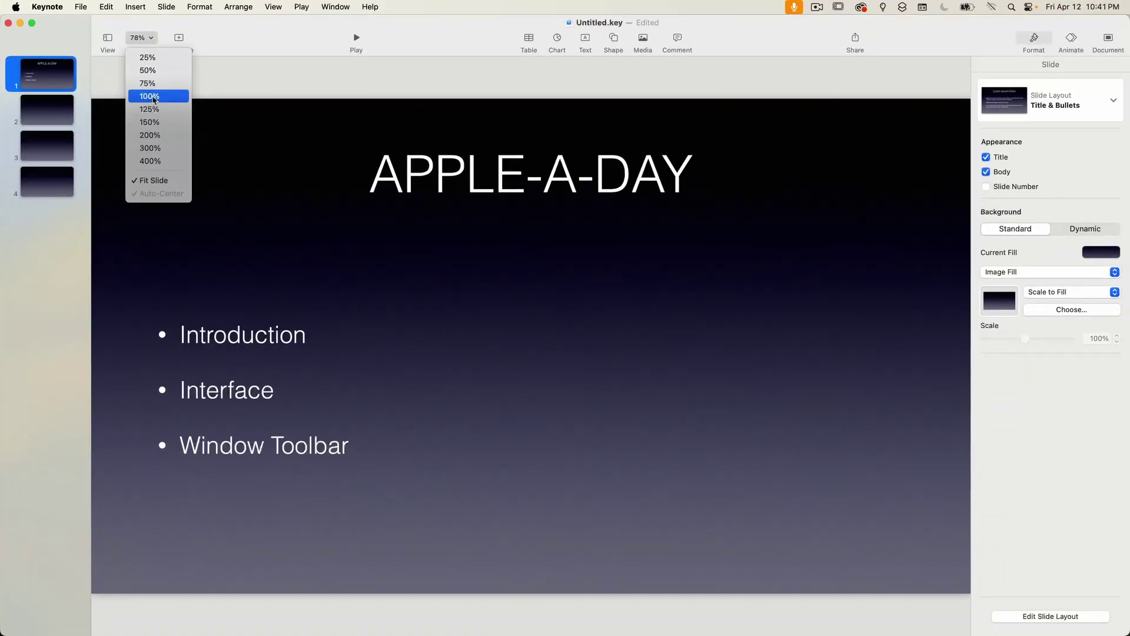
left_click(272, 175)
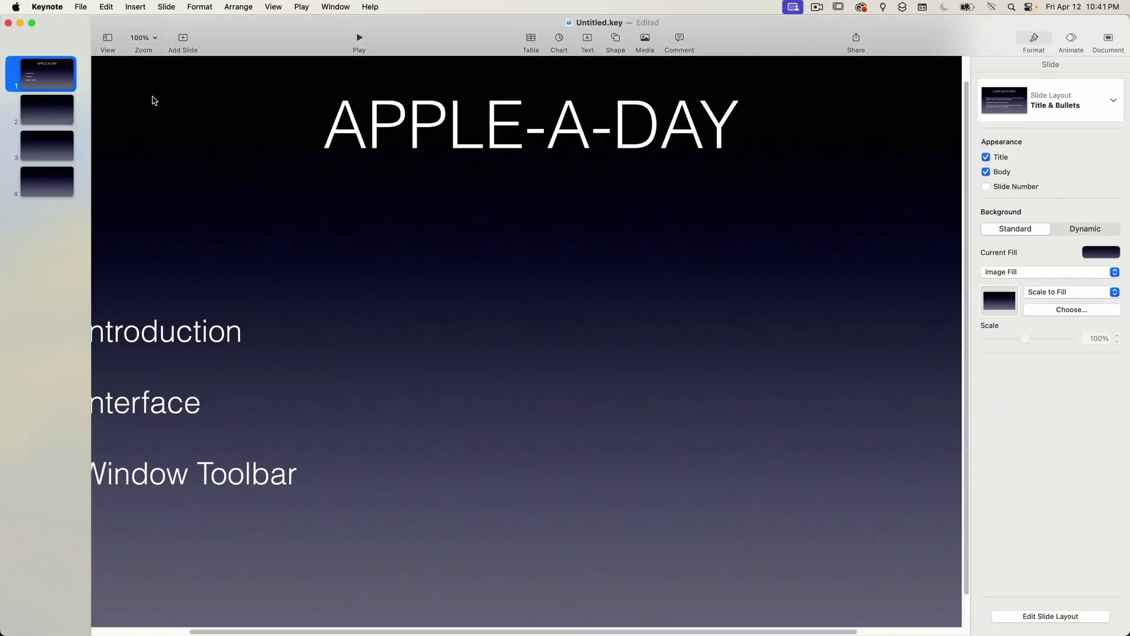
left_click(153, 39)
left_click(164, 181)
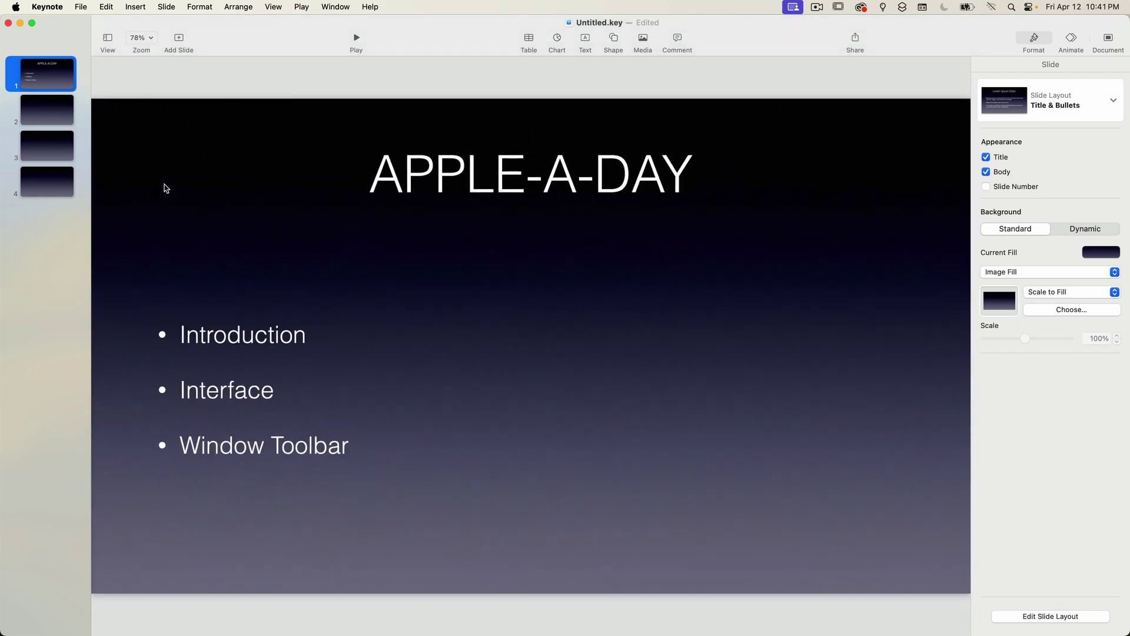
Step: Insert a Title, Bullets & Photo slide, then return to the APPLE-A-DAY slide
left_click(179, 39)
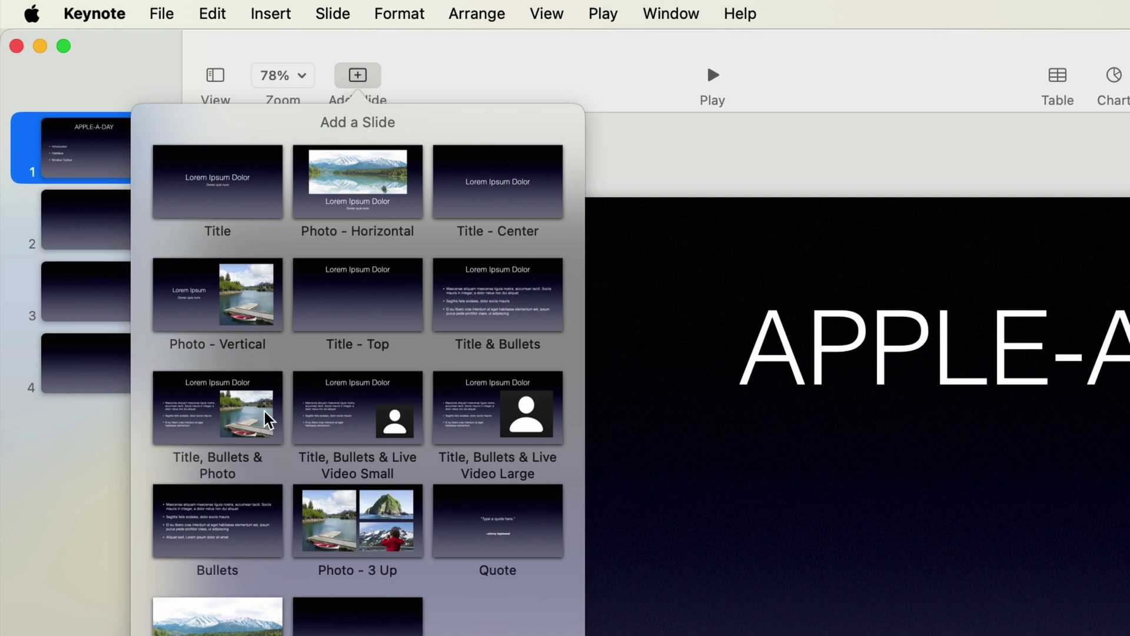
left_click(223, 420)
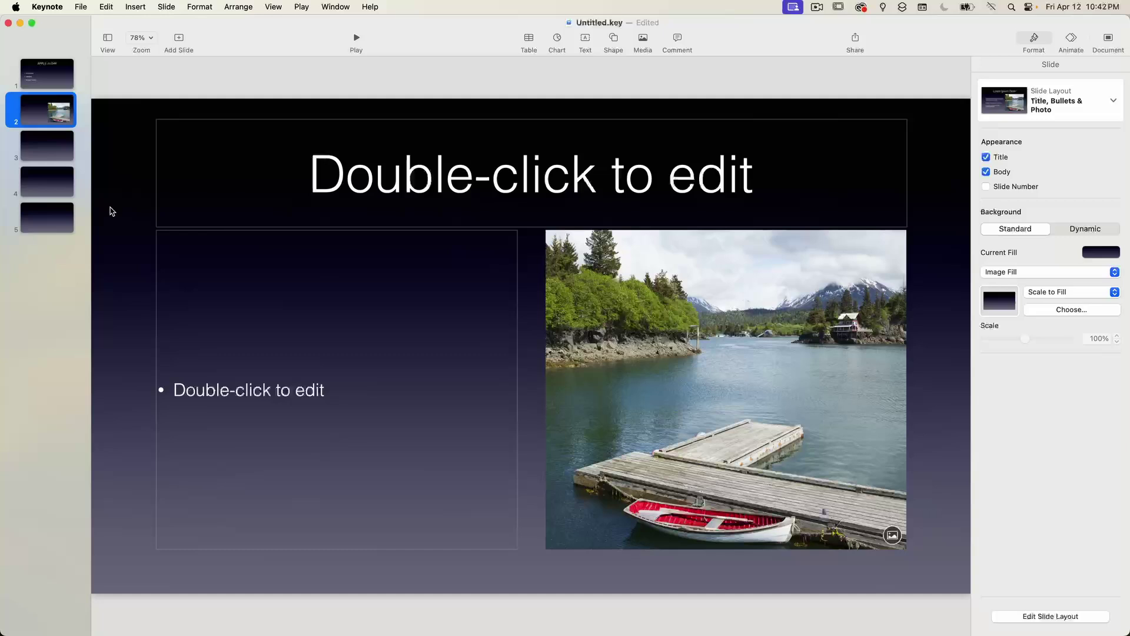
left_click(65, 86)
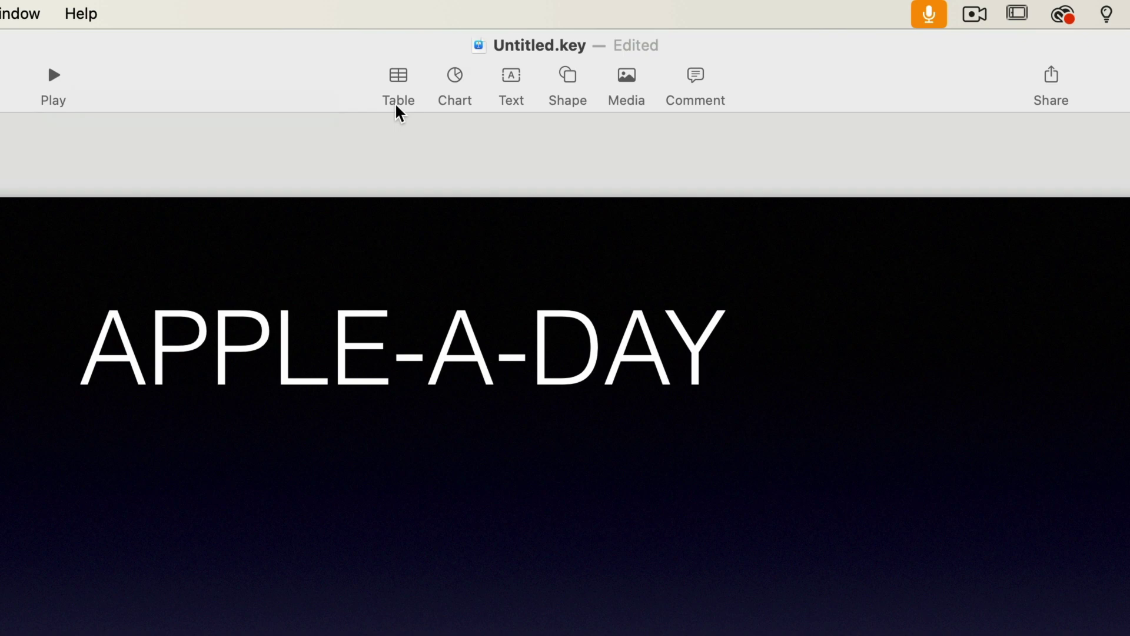
left_click(399, 80)
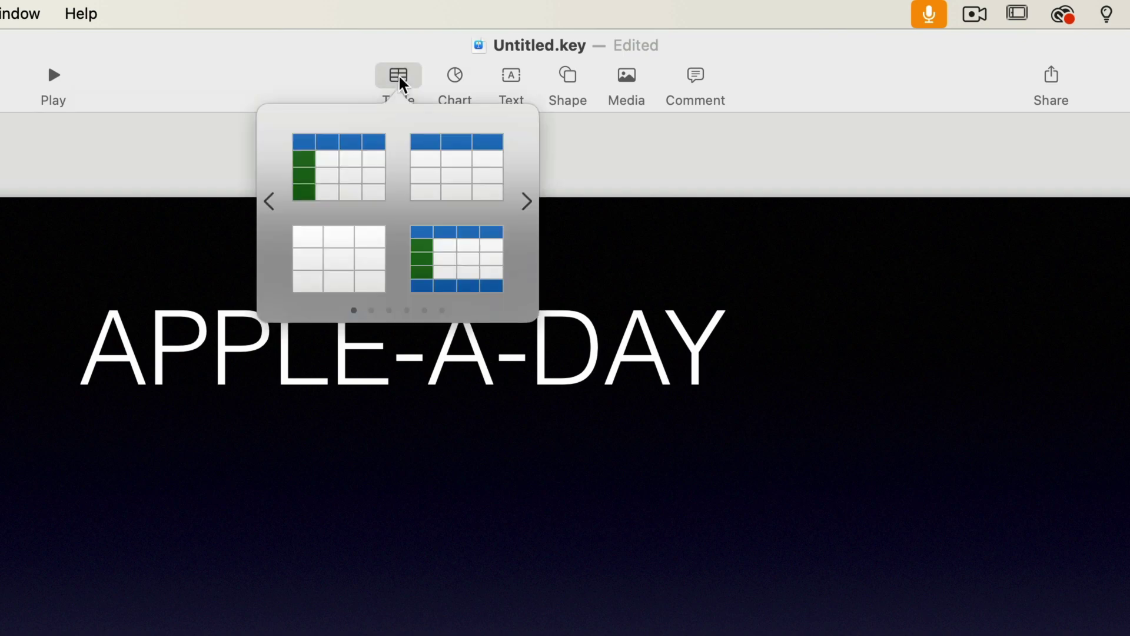
left_click(462, 78)
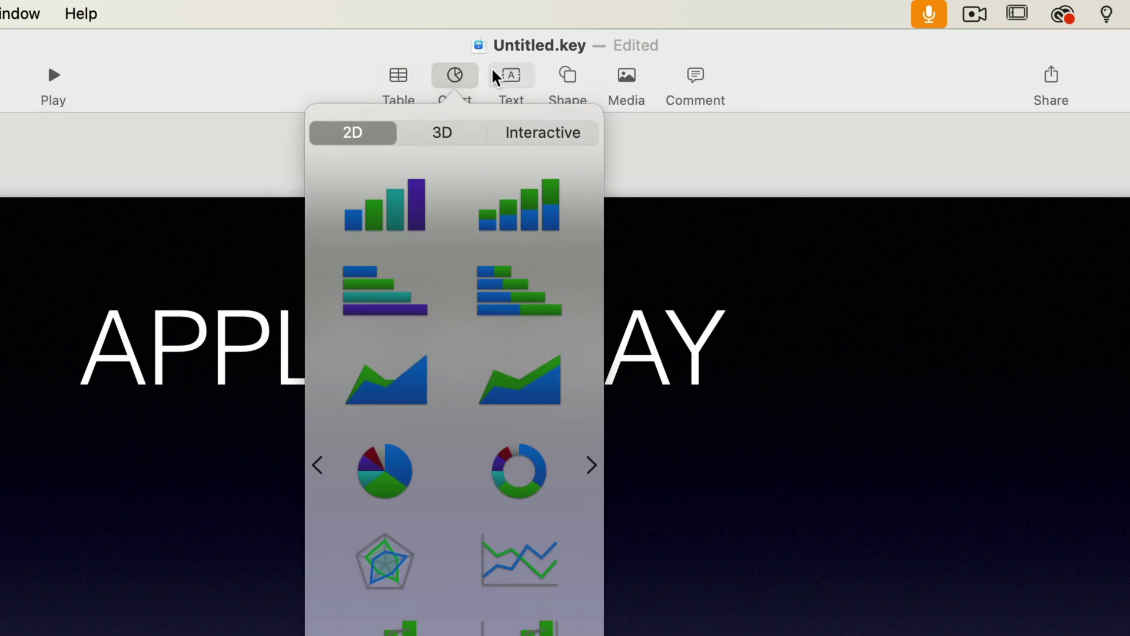
left_click(567, 75)
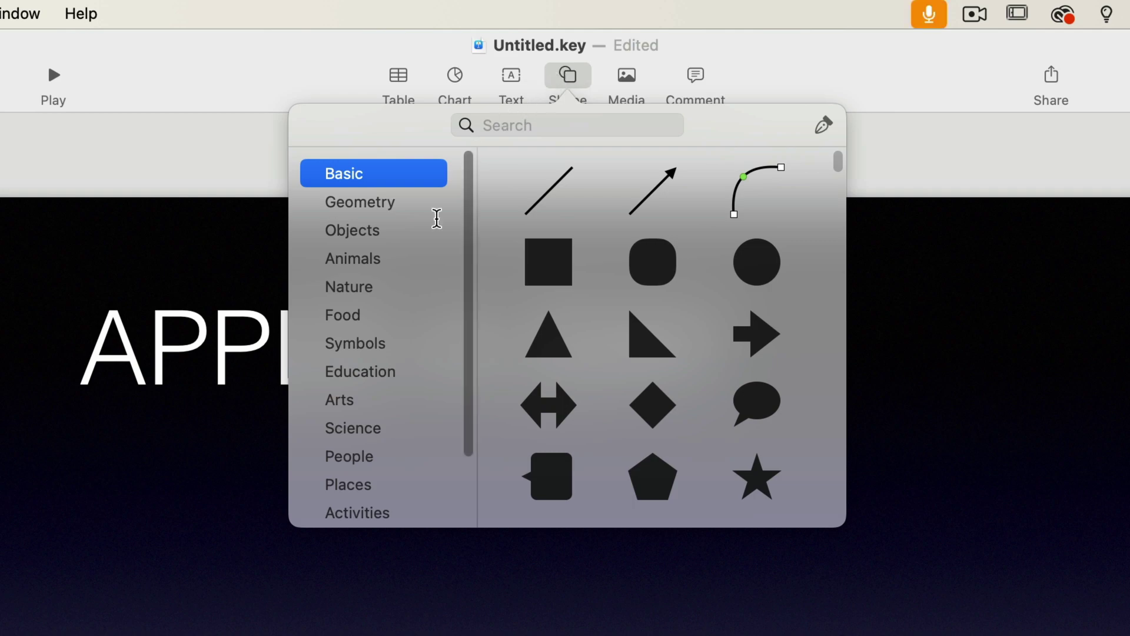
left_click(361, 353)
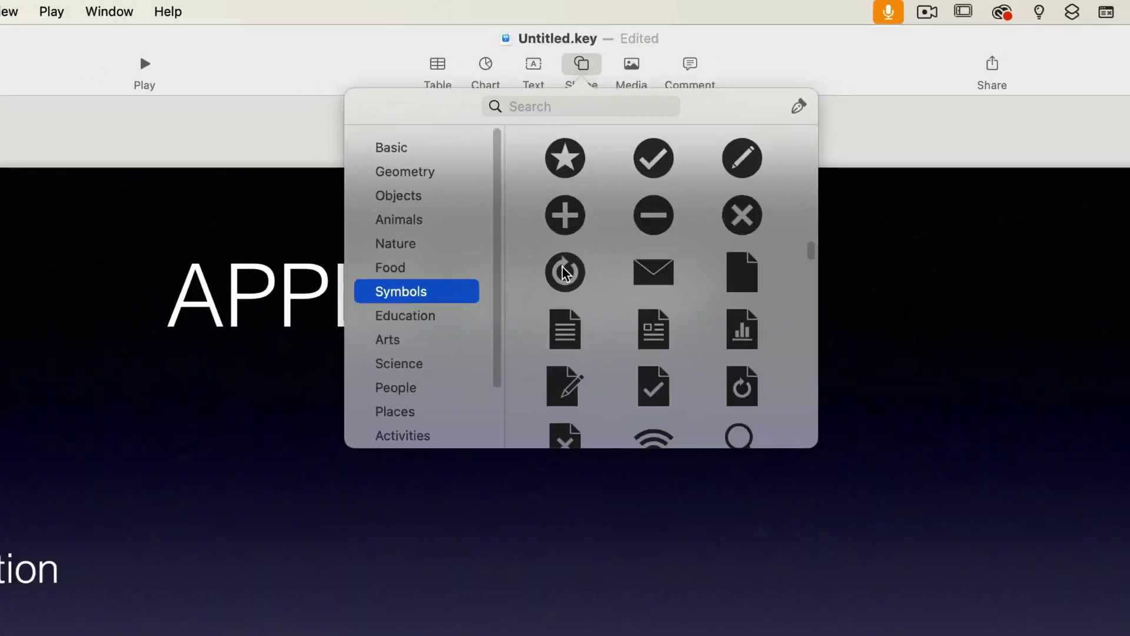
left_click(564, 272)
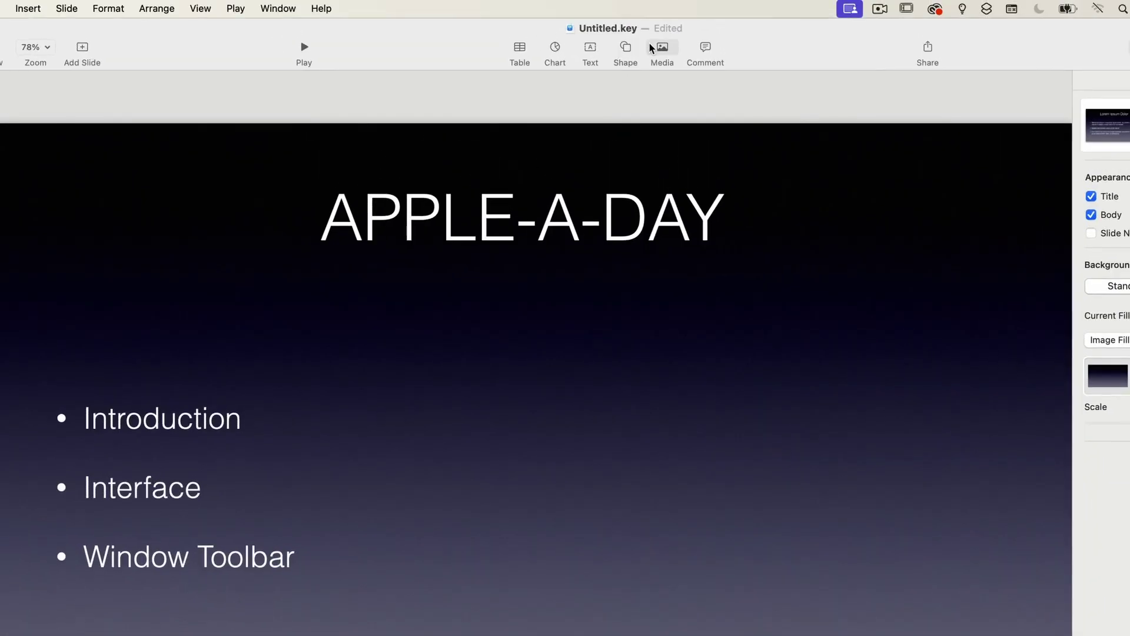
left_click(661, 47)
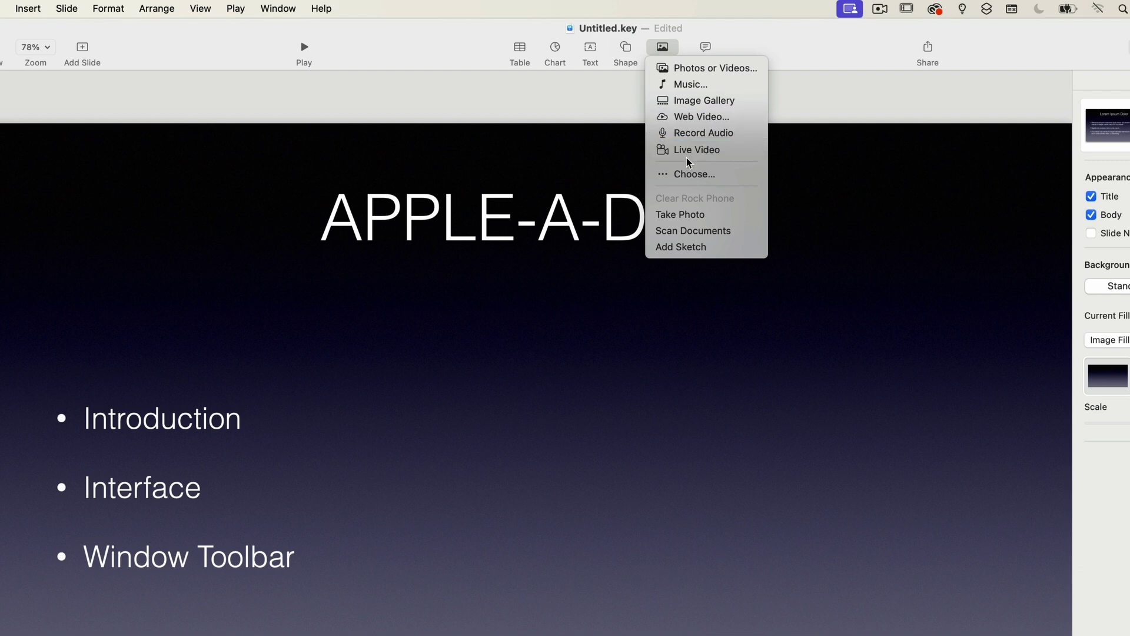
left_click(704, 46)
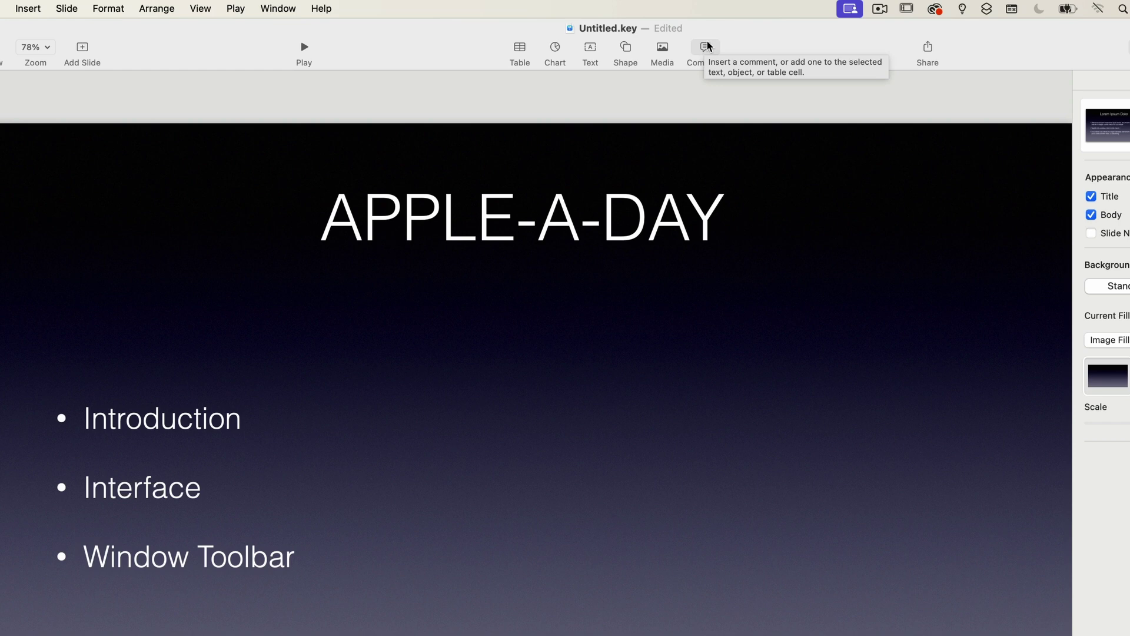
left_click(708, 40)
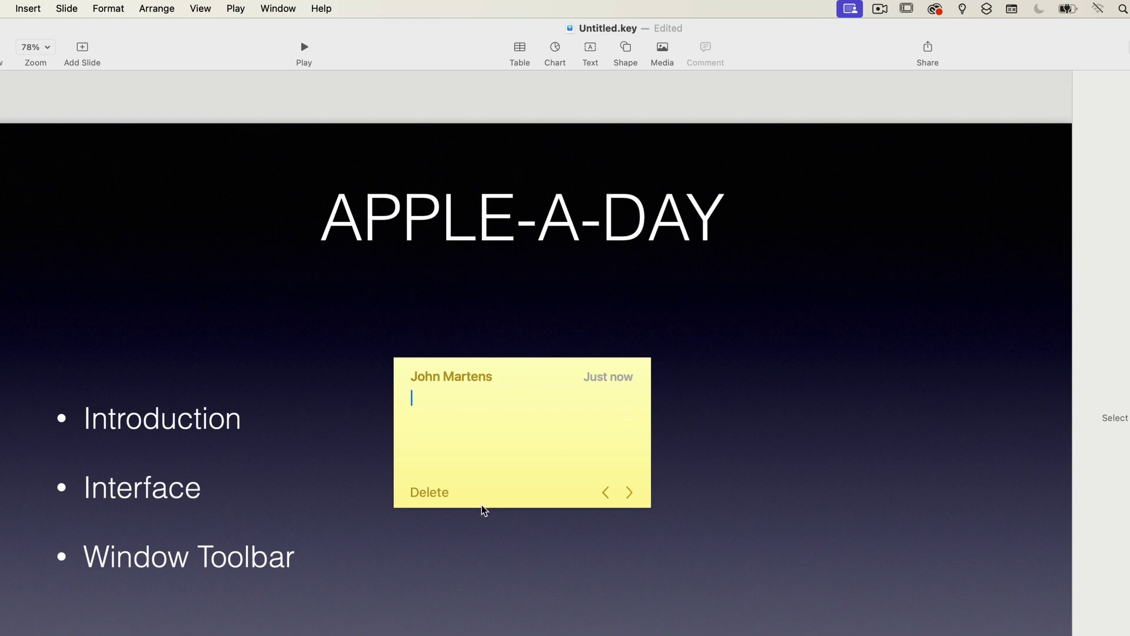
left_click(412, 496)
left_click(563, 207)
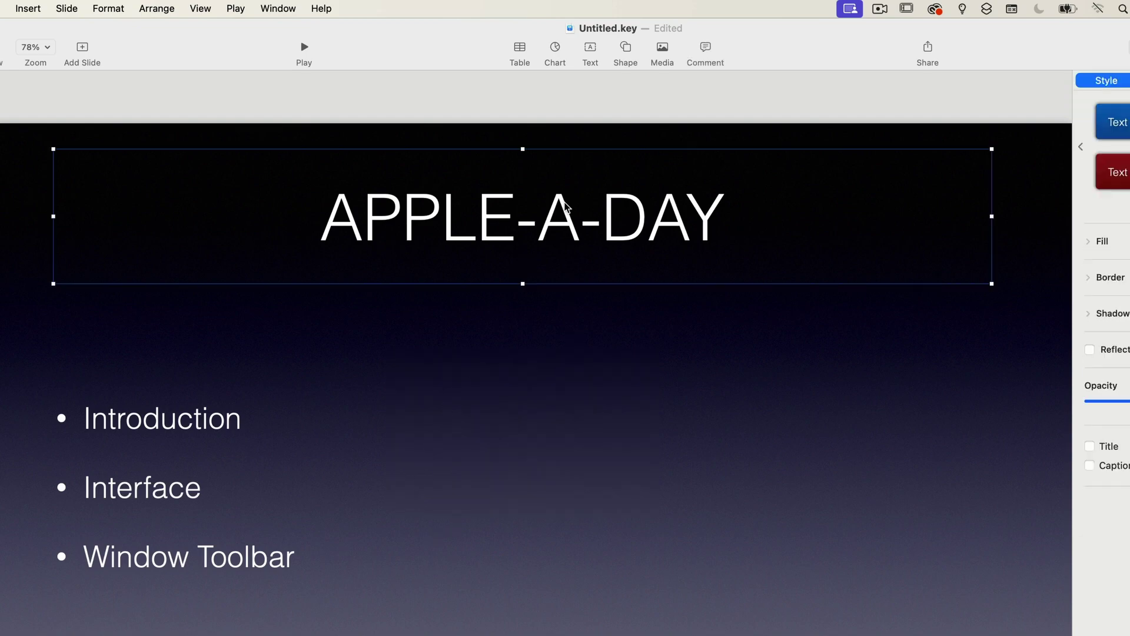
left_click(705, 47)
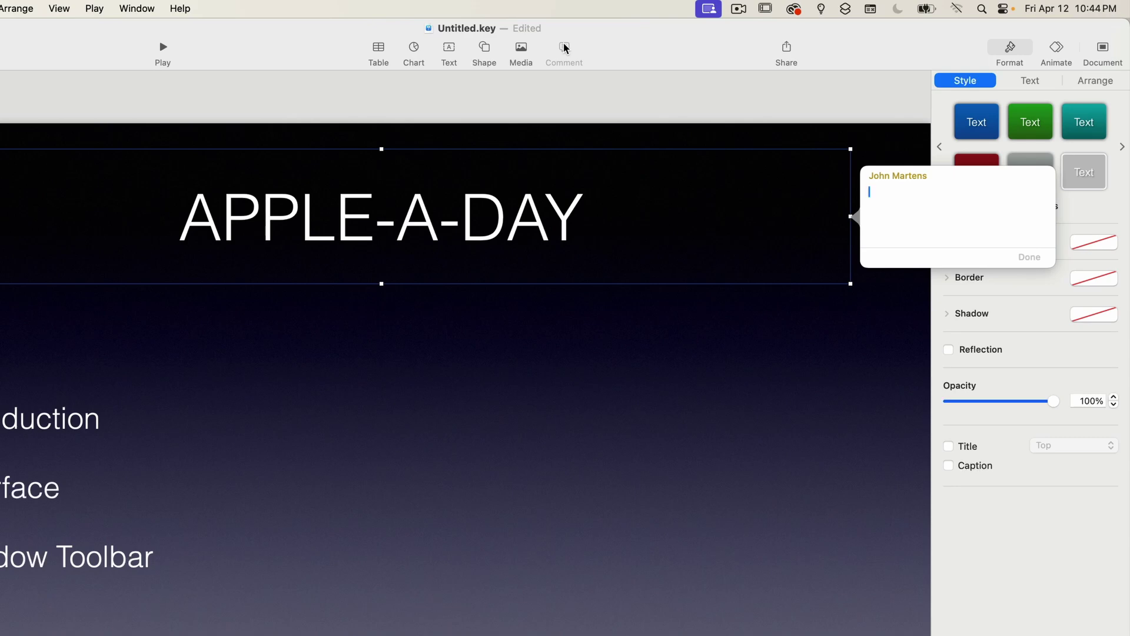
left_click(816, 101)
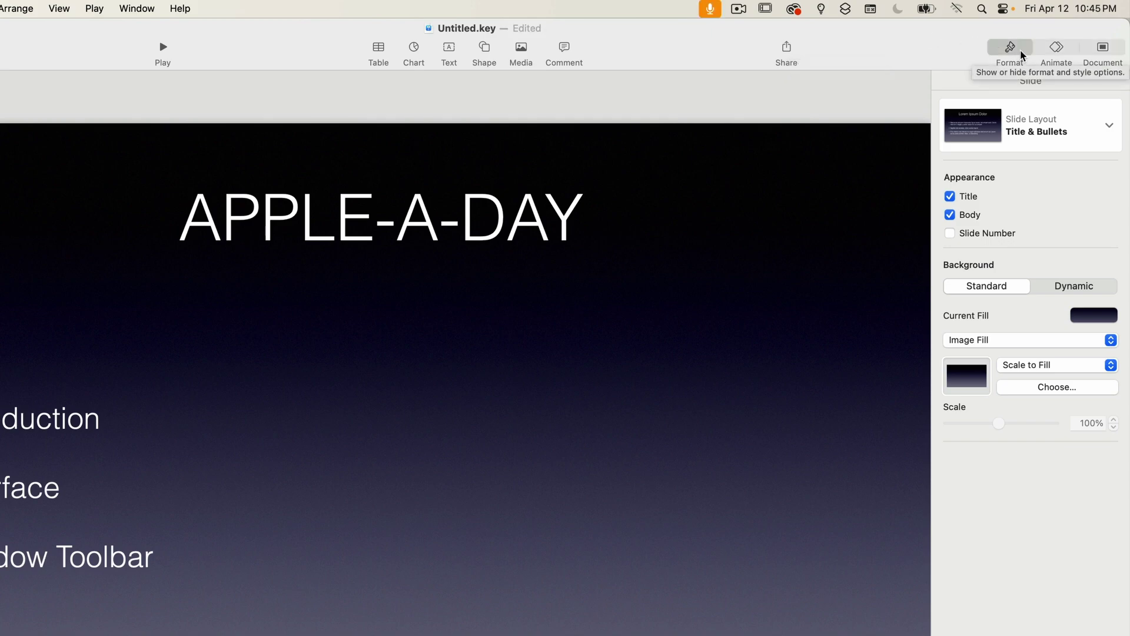
Step: Select the APPLE-A-DAY title box and view its text and 1639 × 235 pt arrangement settings
left_click(471, 227)
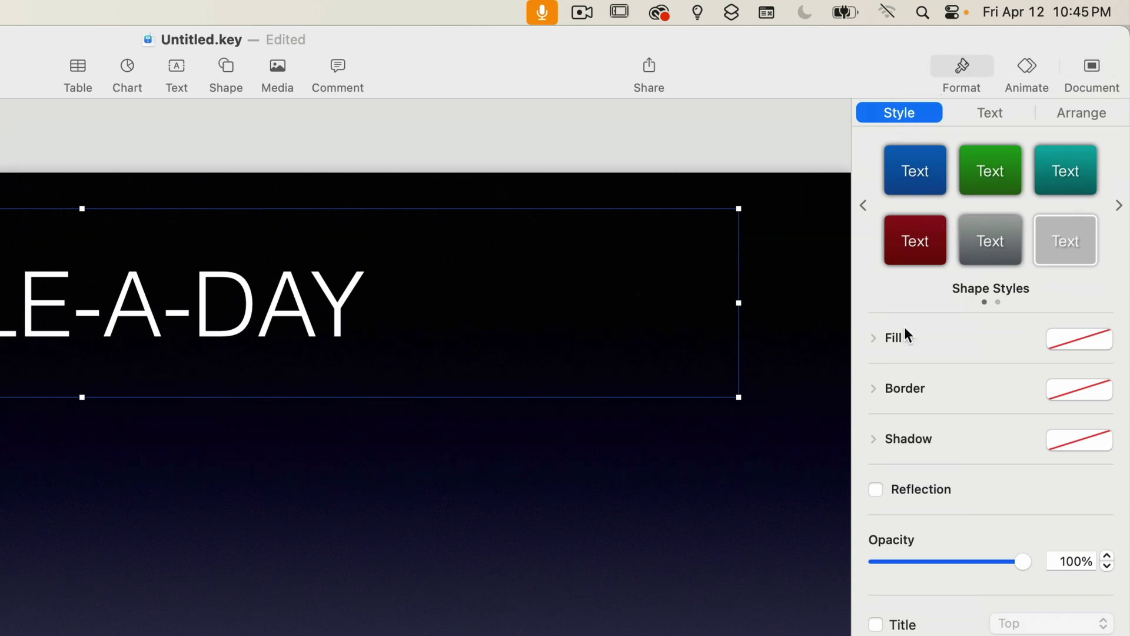
left_click(1005, 116)
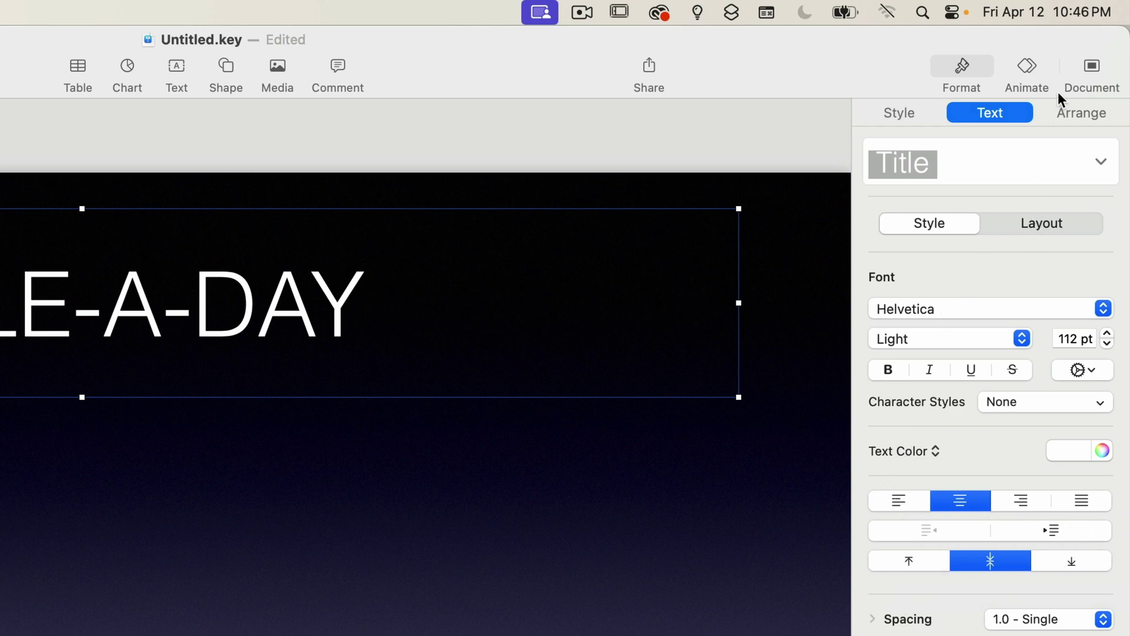
left_click(1070, 112)
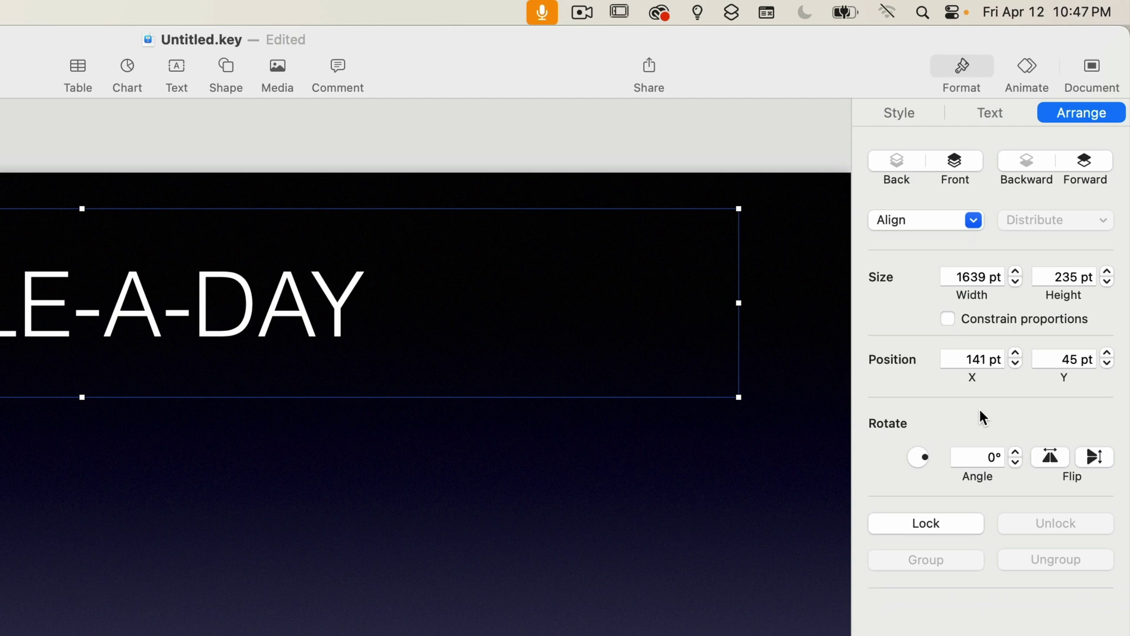
Step: Check the title's Build In animation, then view Document settings showing the Gradient theme
left_click(1027, 68)
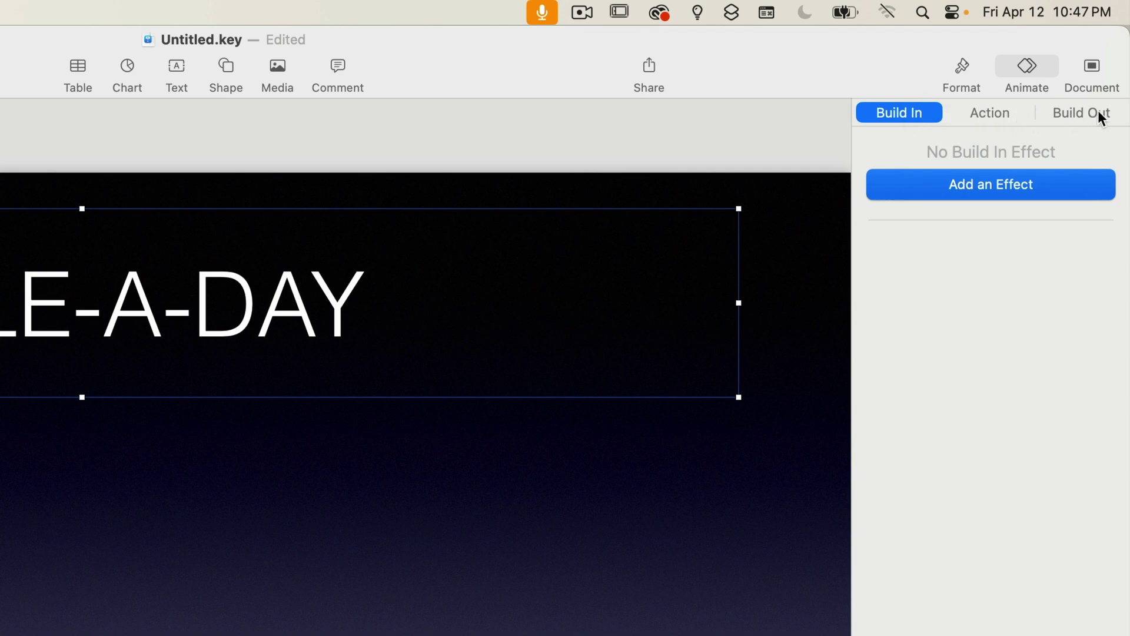
left_click(1092, 69)
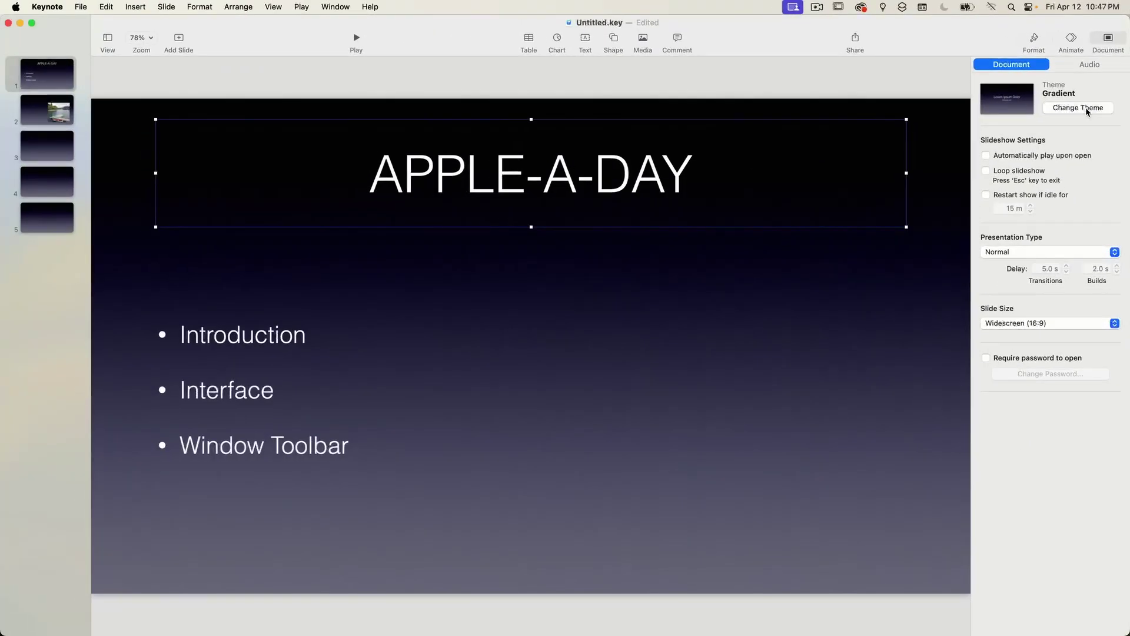
left_click(1065, 156)
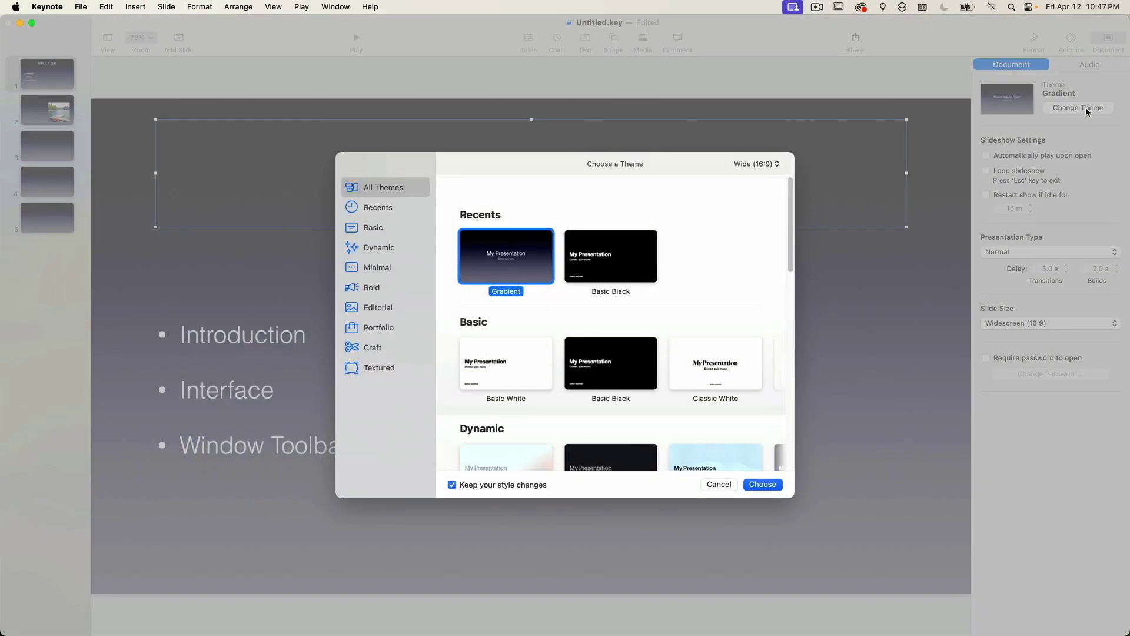
double_click(600, 265)
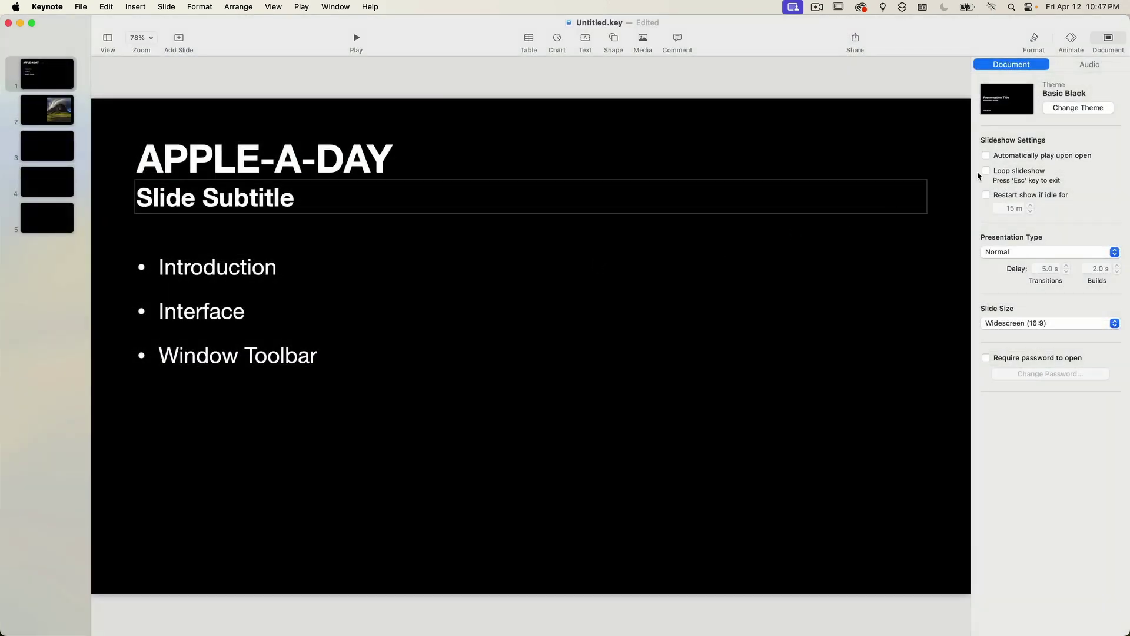
left_click(1078, 107)
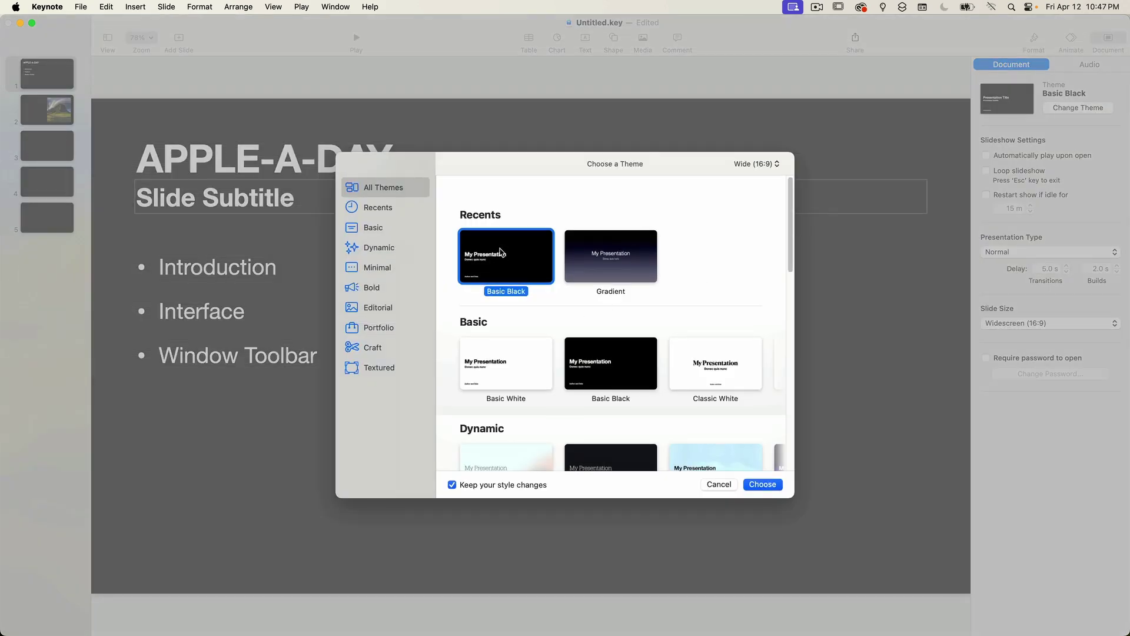
double_click(614, 243)
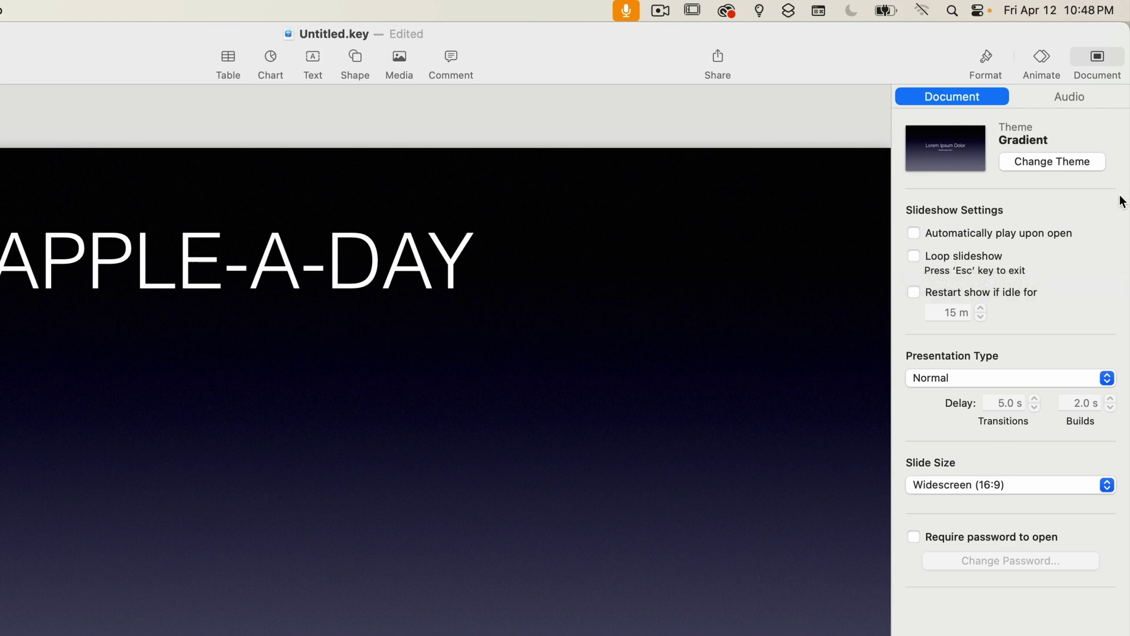
Step: Show the Audio settings: no slideshow recording and an empty soundtrack
left_click(1094, 100)
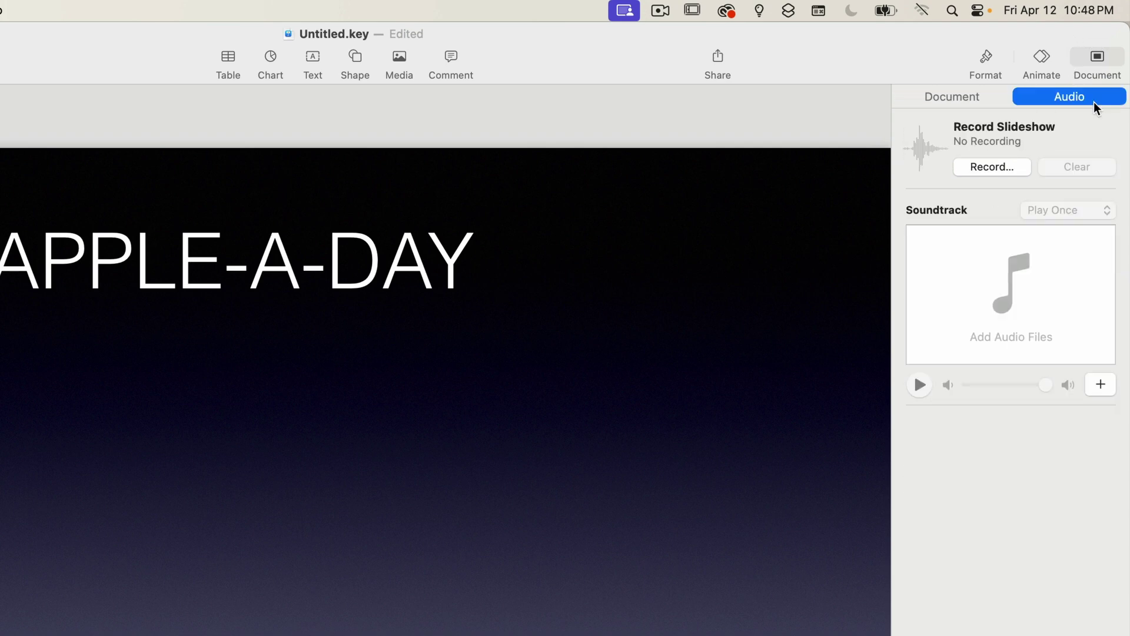